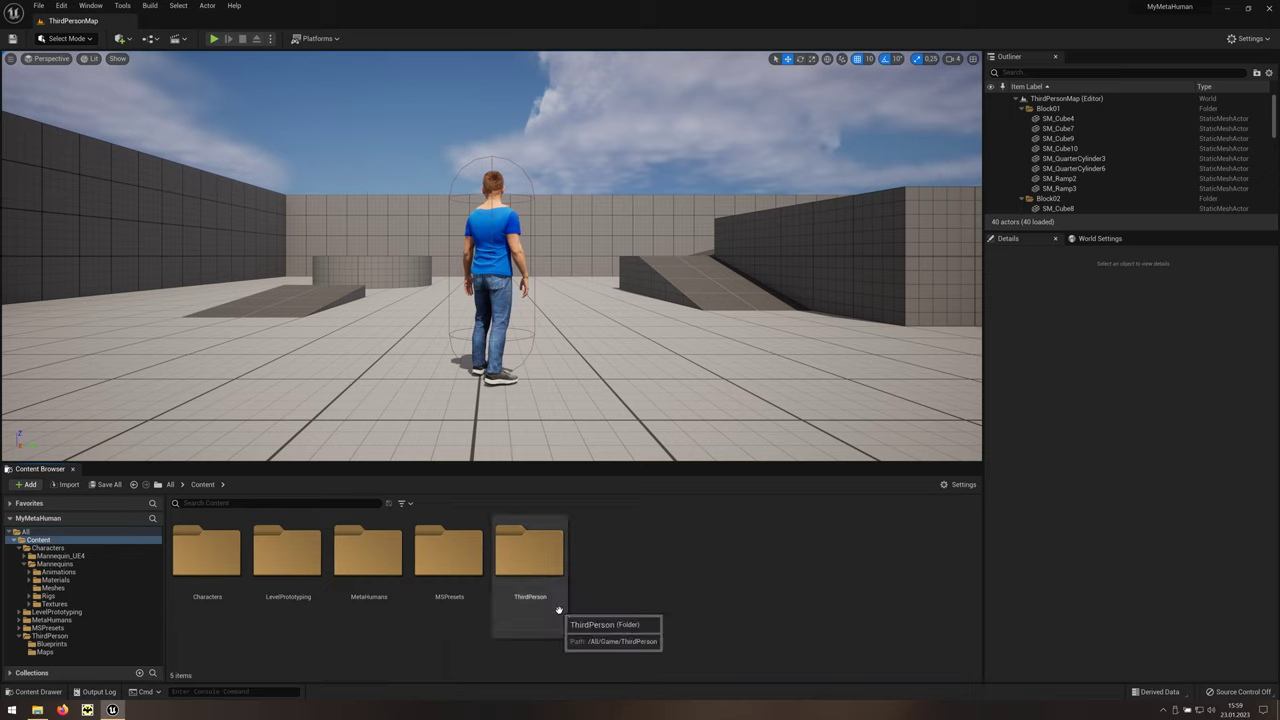
Step: Go into ThirdPerson > Blueprints and select BP_ThirdPersonCharacter
left_click(558, 610)
double_click(558, 610)
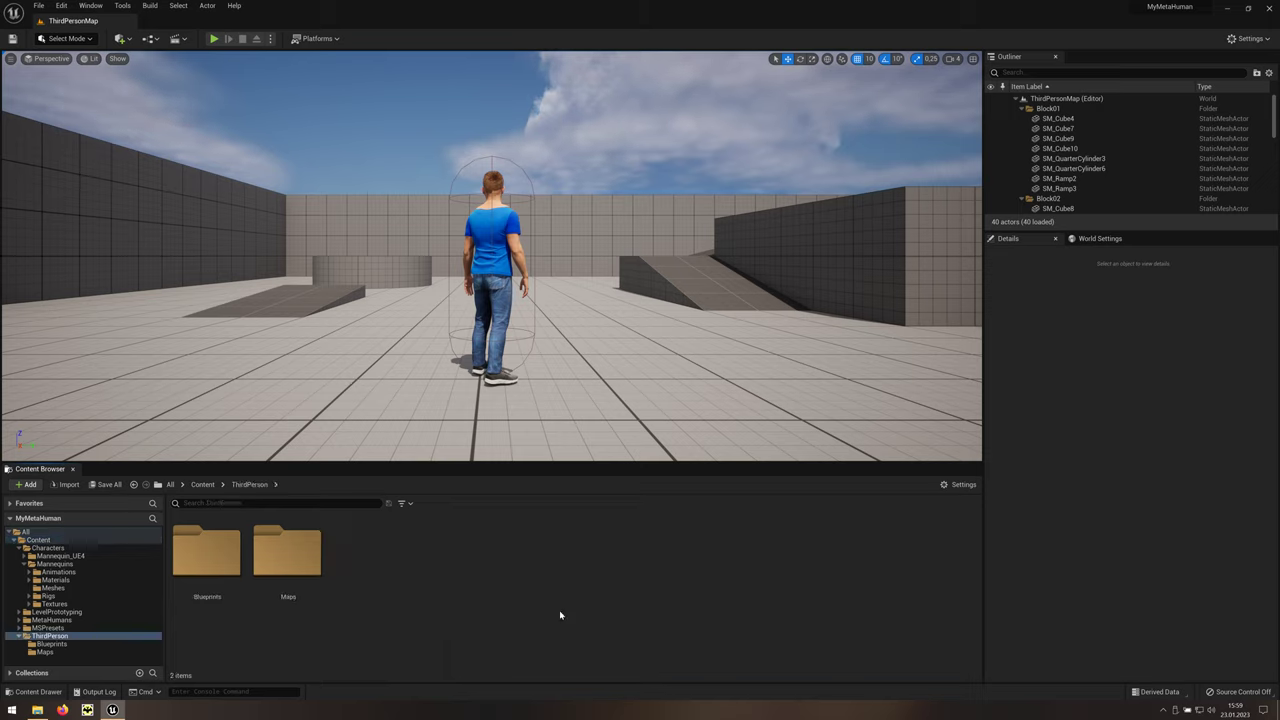
left_click(237, 608)
double_click(237, 608)
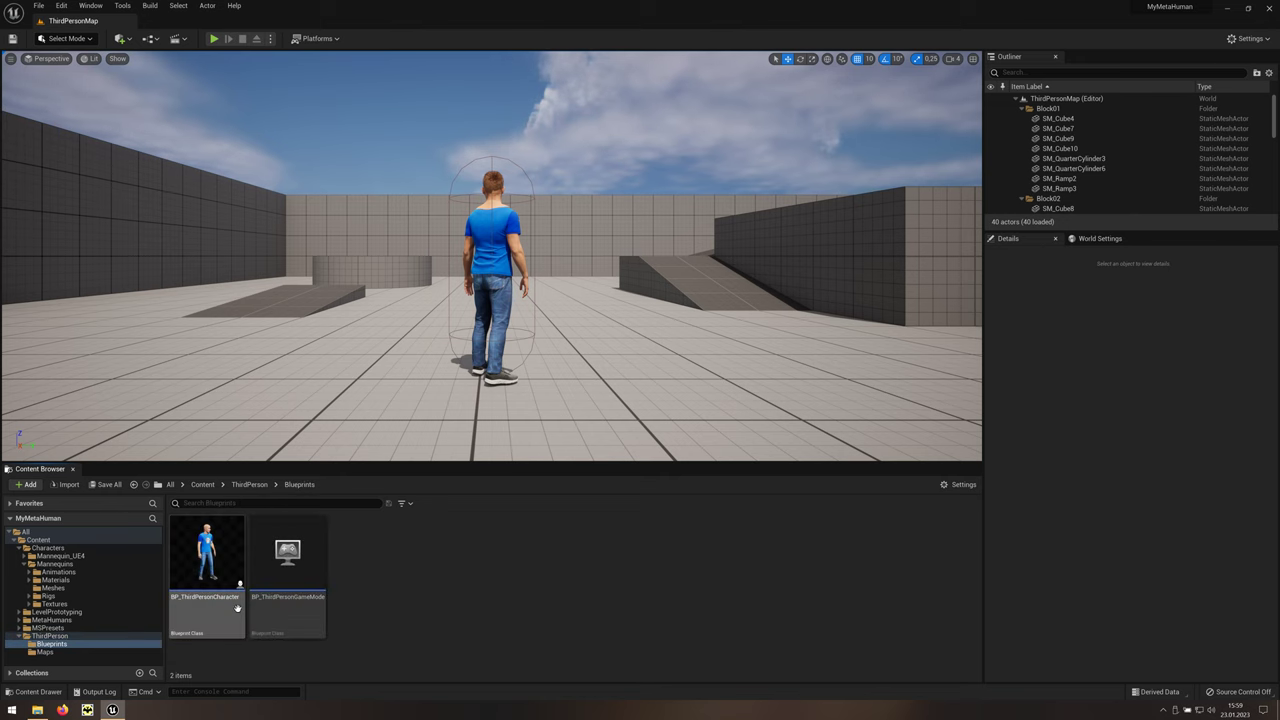
left_click(230, 610)
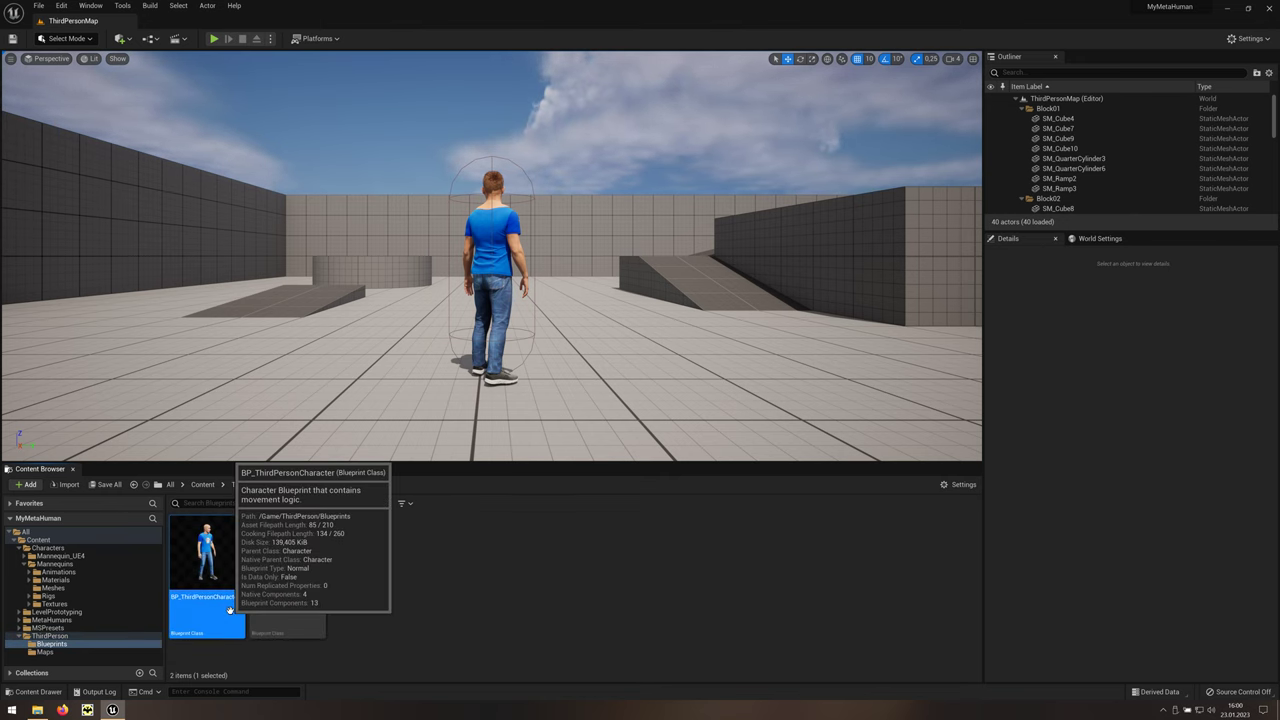
Step: Browse from BP_ThirdPersonCharacter's Mesh Anim Class to ABP_Quinn, then close the Blueprint editor
double_click(230, 610)
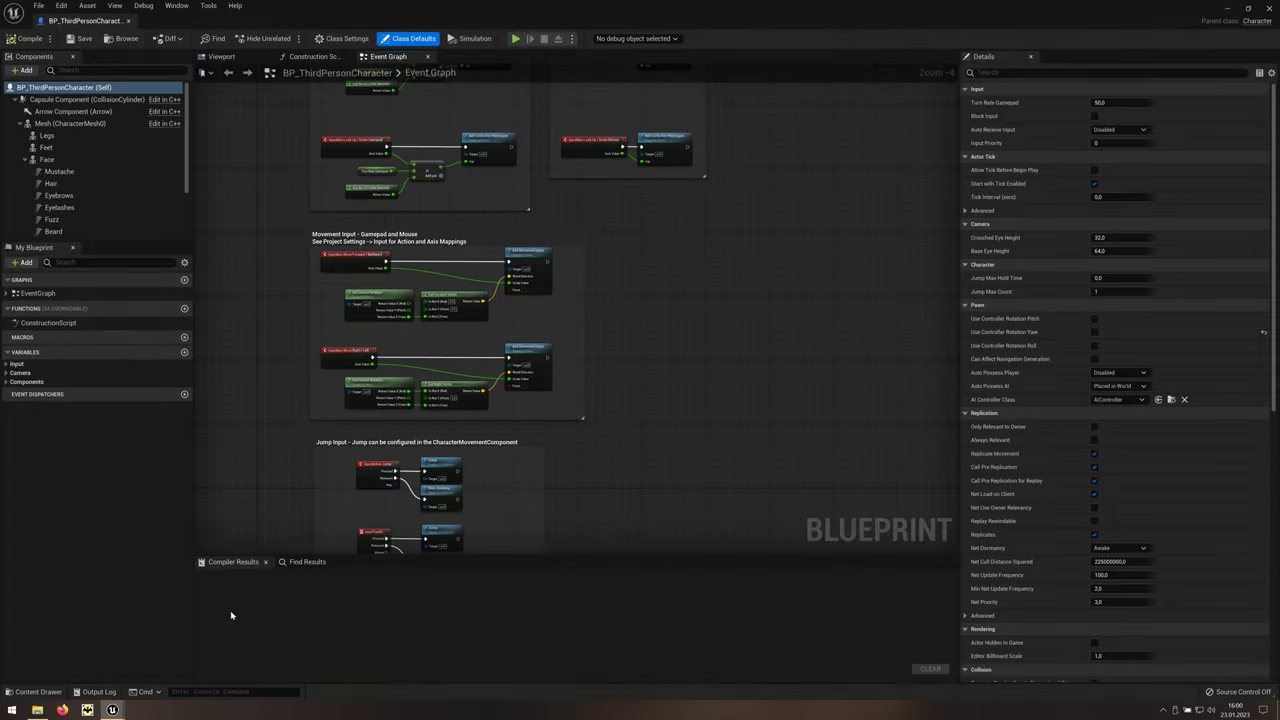
left_click(240, 62)
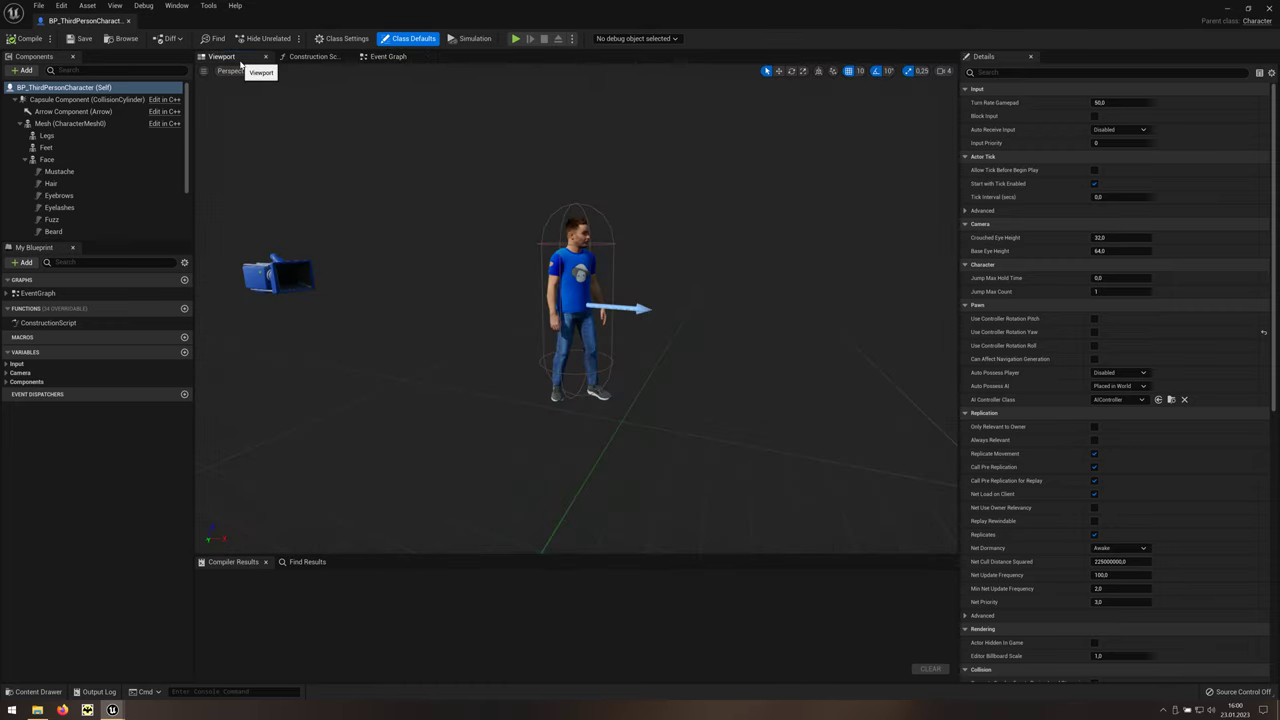
left_click(129, 125)
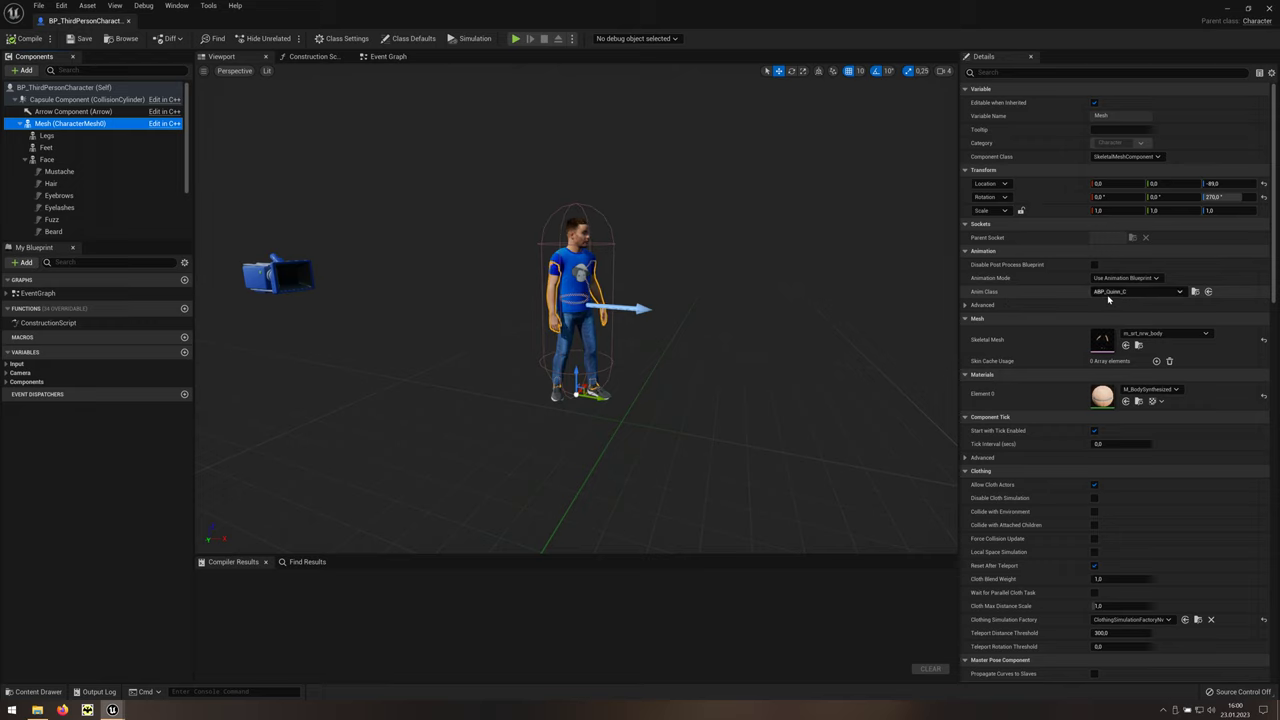
left_click(1195, 291)
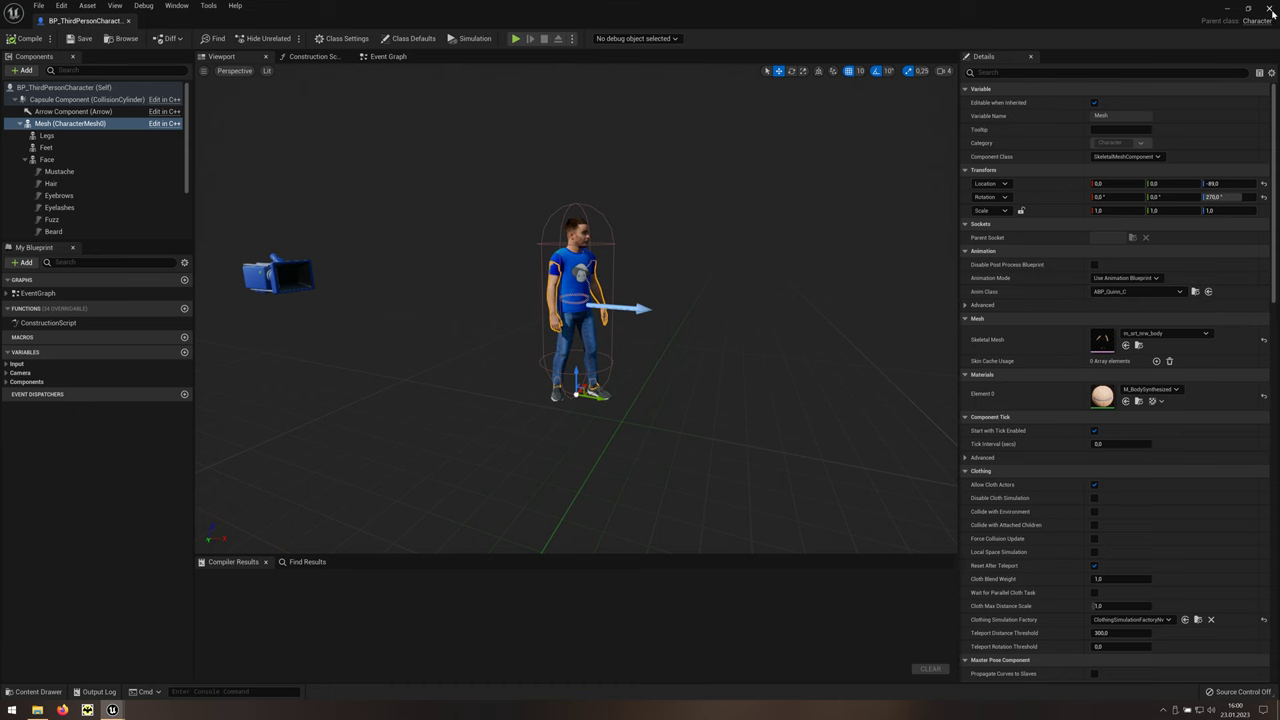
left_click(1271, 8)
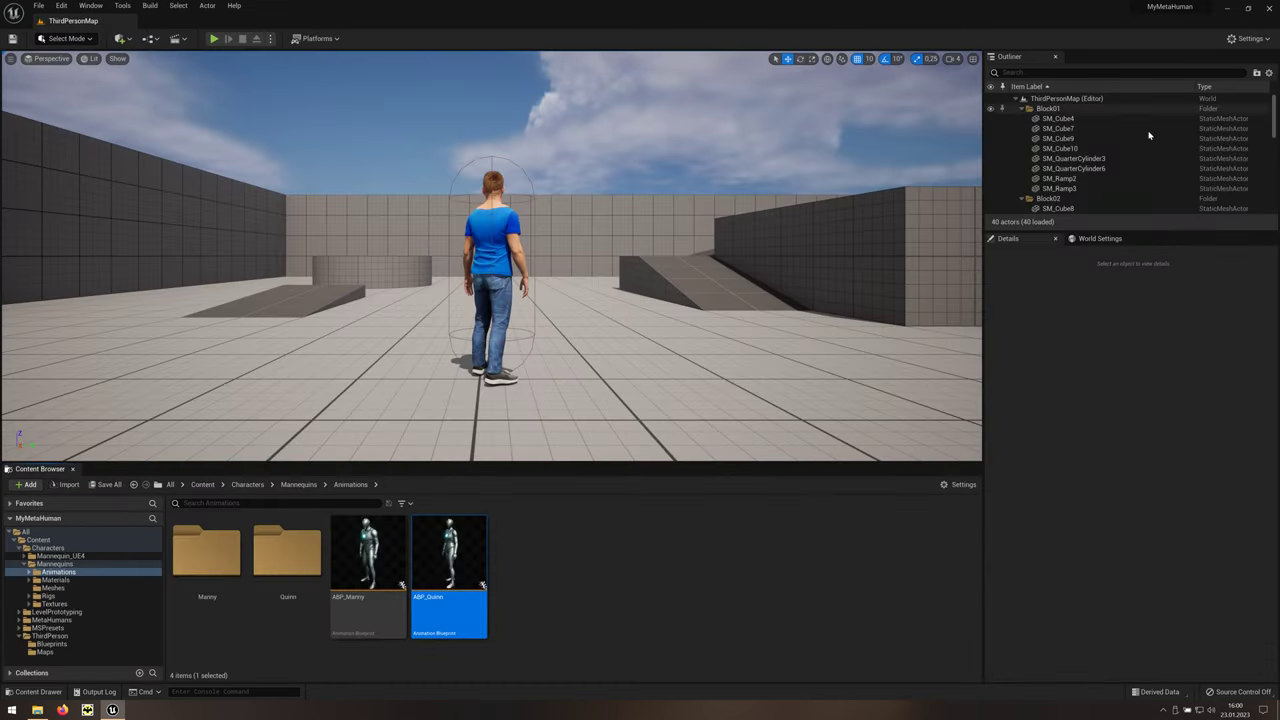
Step: Open the ABP_Quinn animation blueprint, then close it
mouse_move(468, 606)
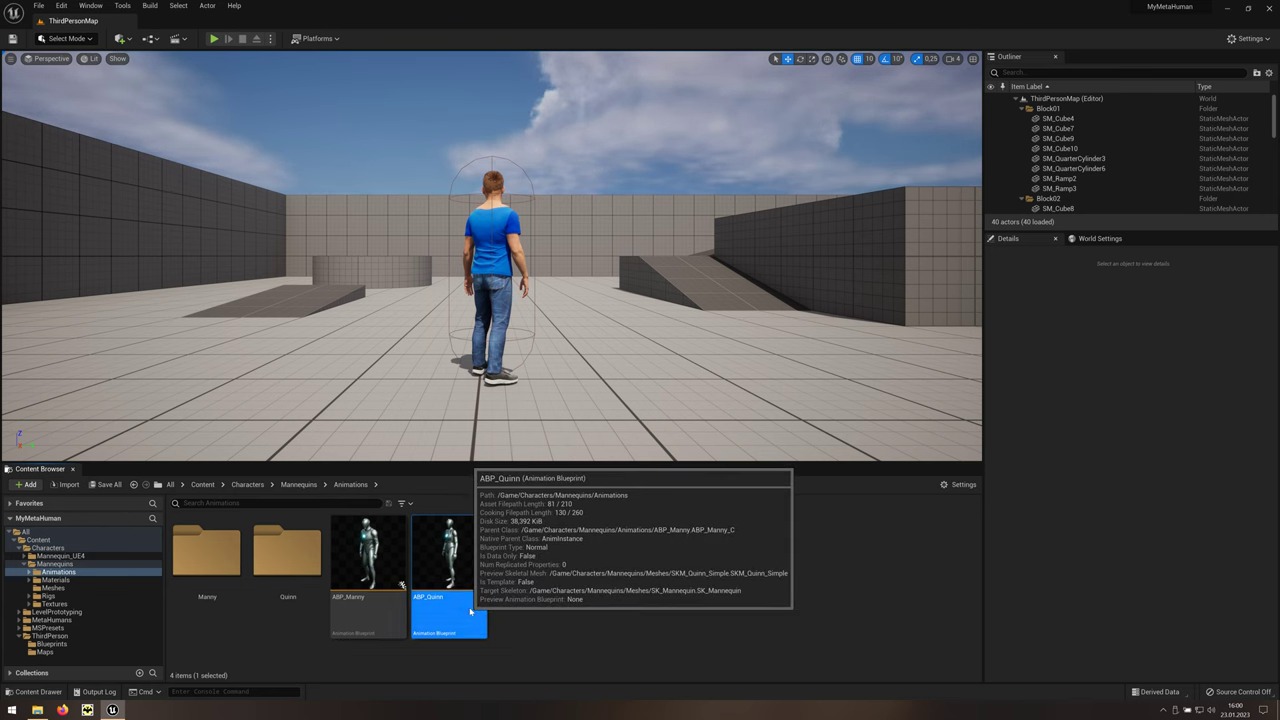
double_click(470, 611)
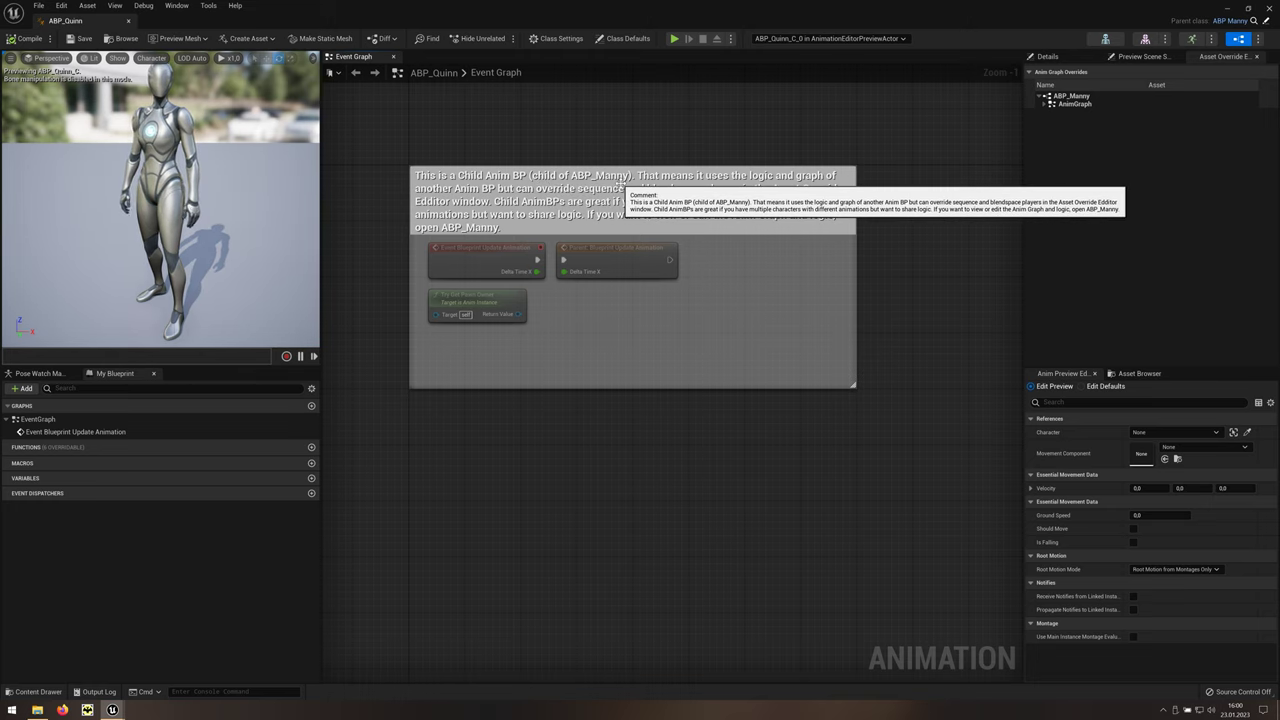
left_click(1271, 9)
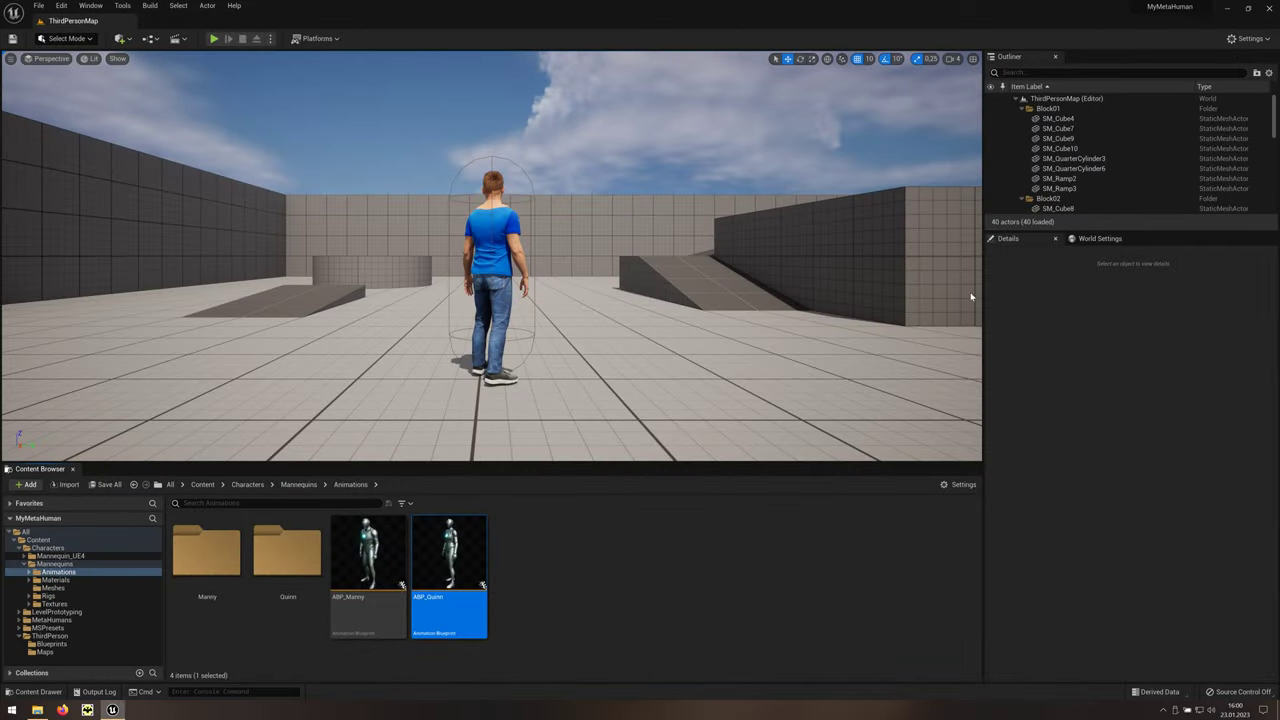
Step: Open ABP_Manny's AnimGraph, then its SK_Mannequin skeleton
left_click(398, 608)
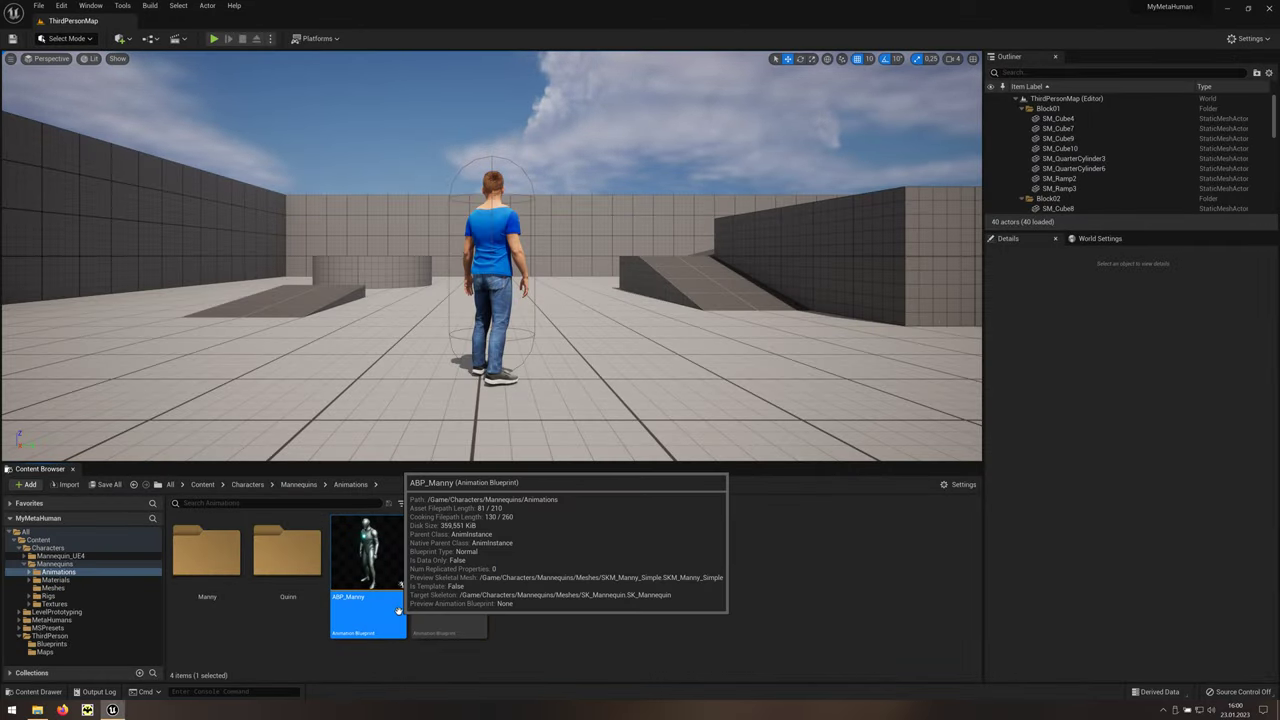
double_click(398, 610)
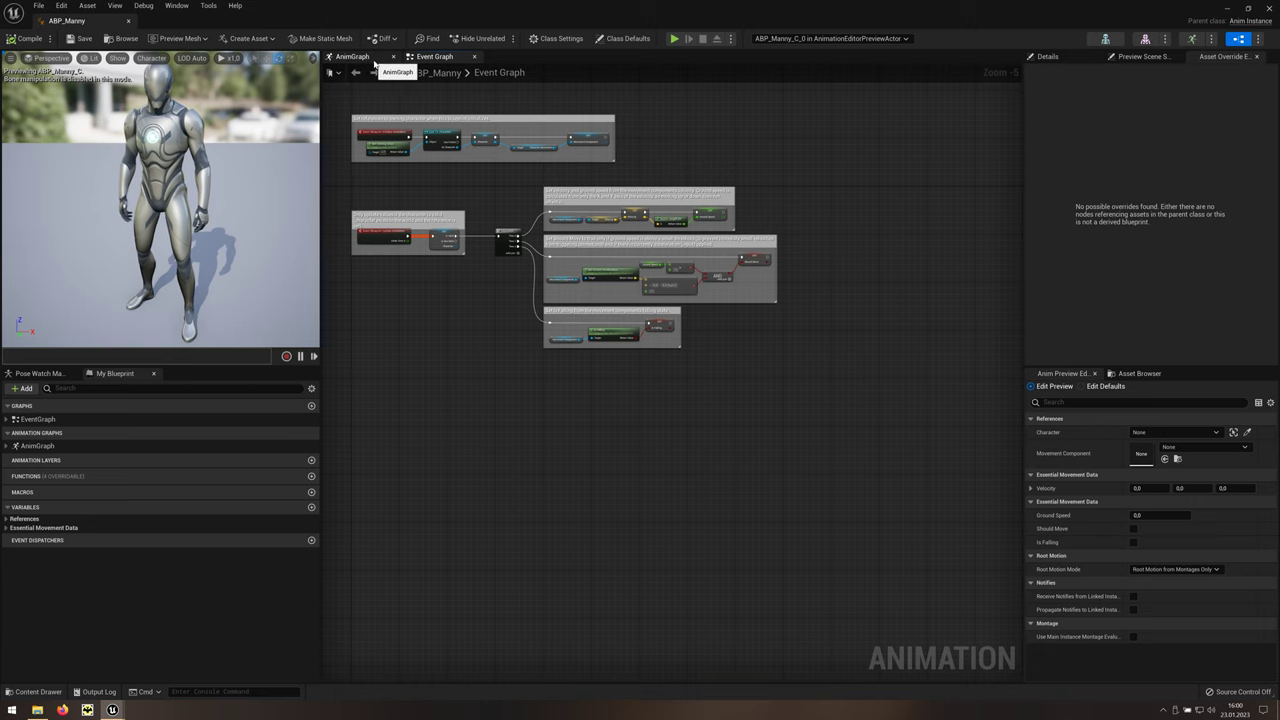
left_click(374, 58)
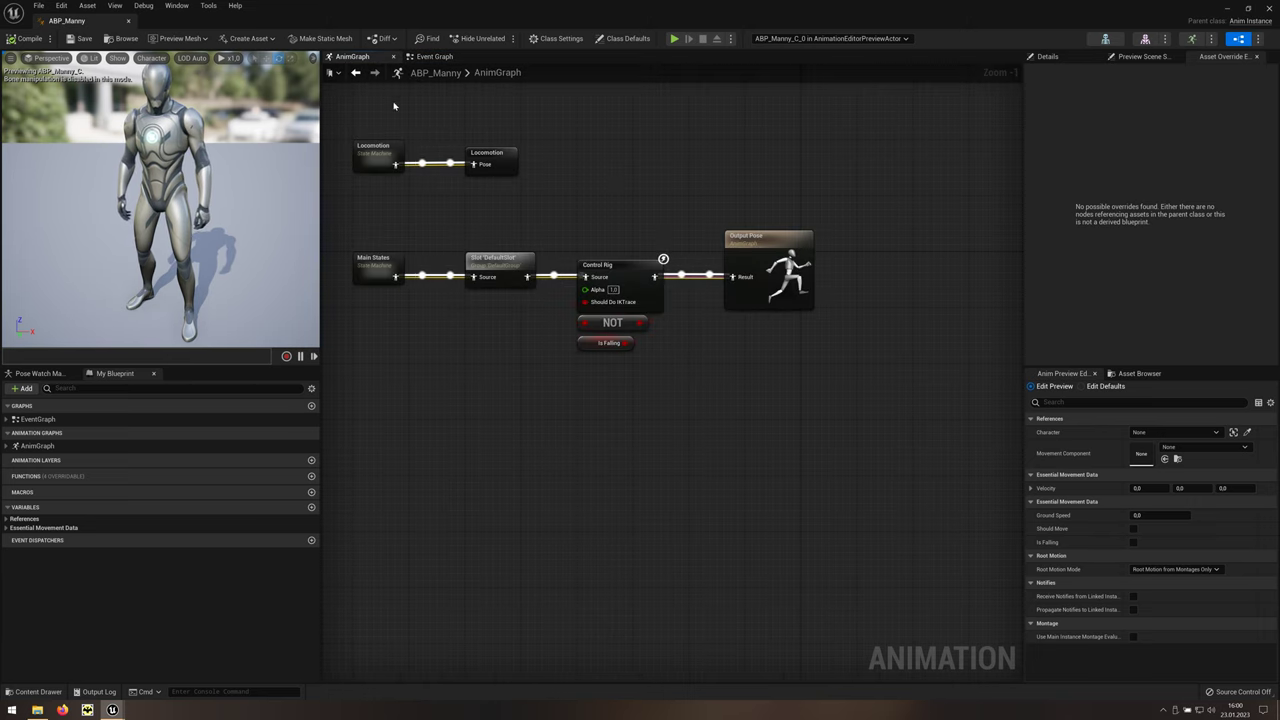
left_click(1103, 40)
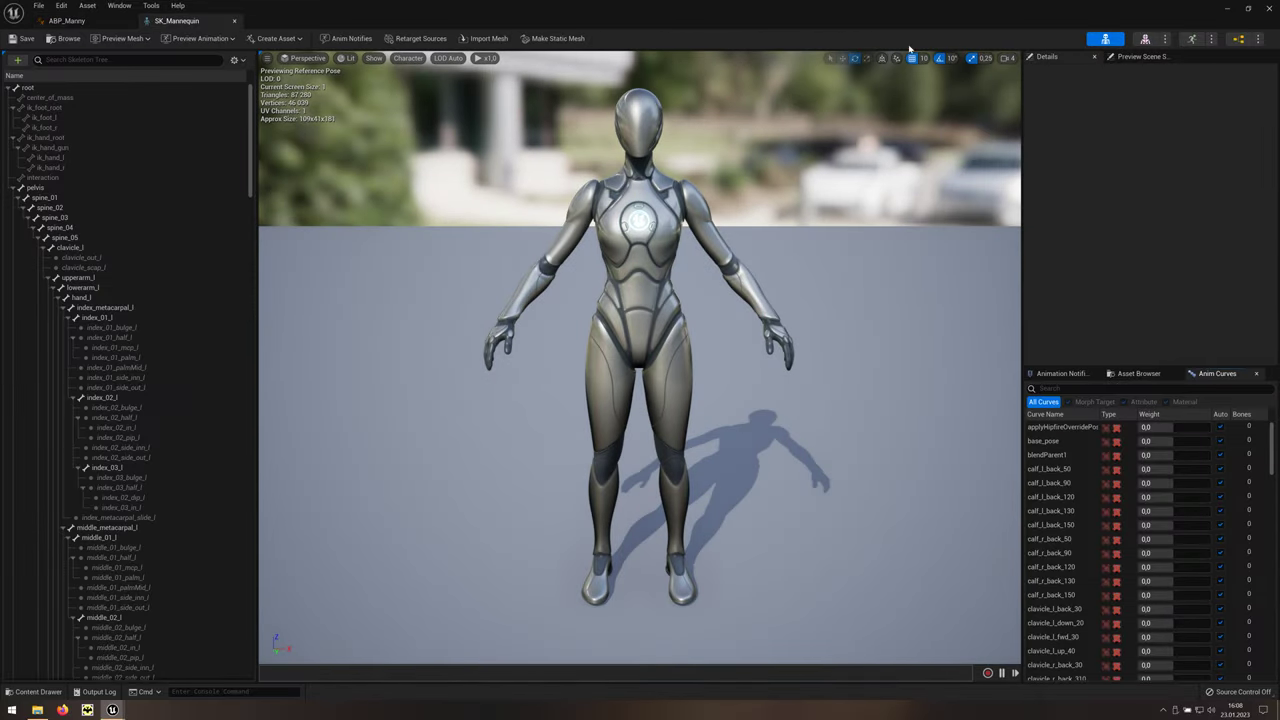
left_click(164, 90)
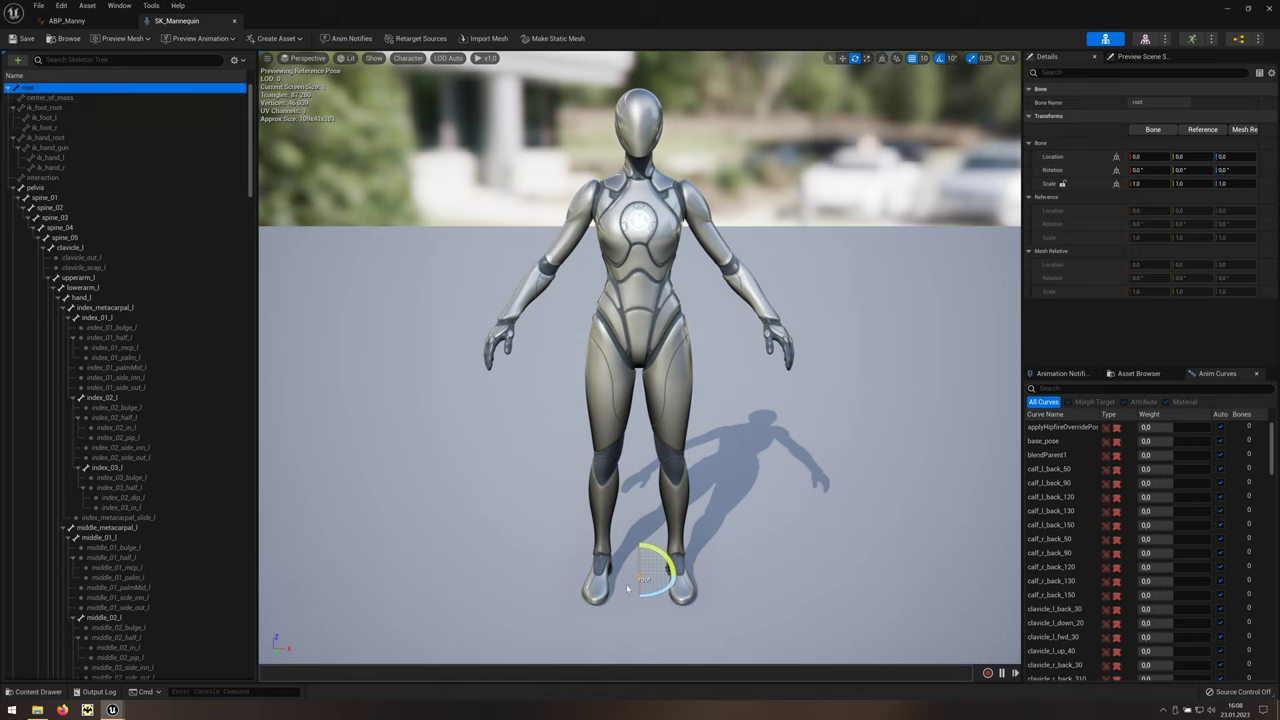
left_click(38, 188)
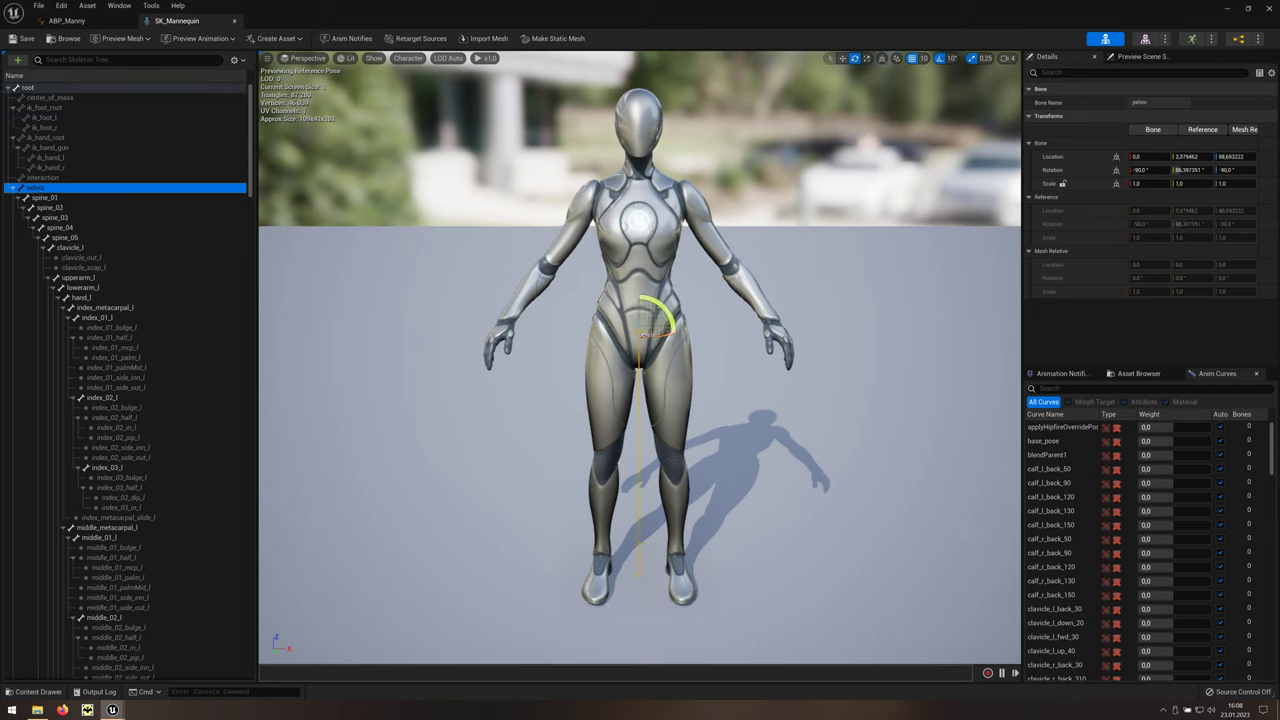
left_click(46, 59)
type("foo")
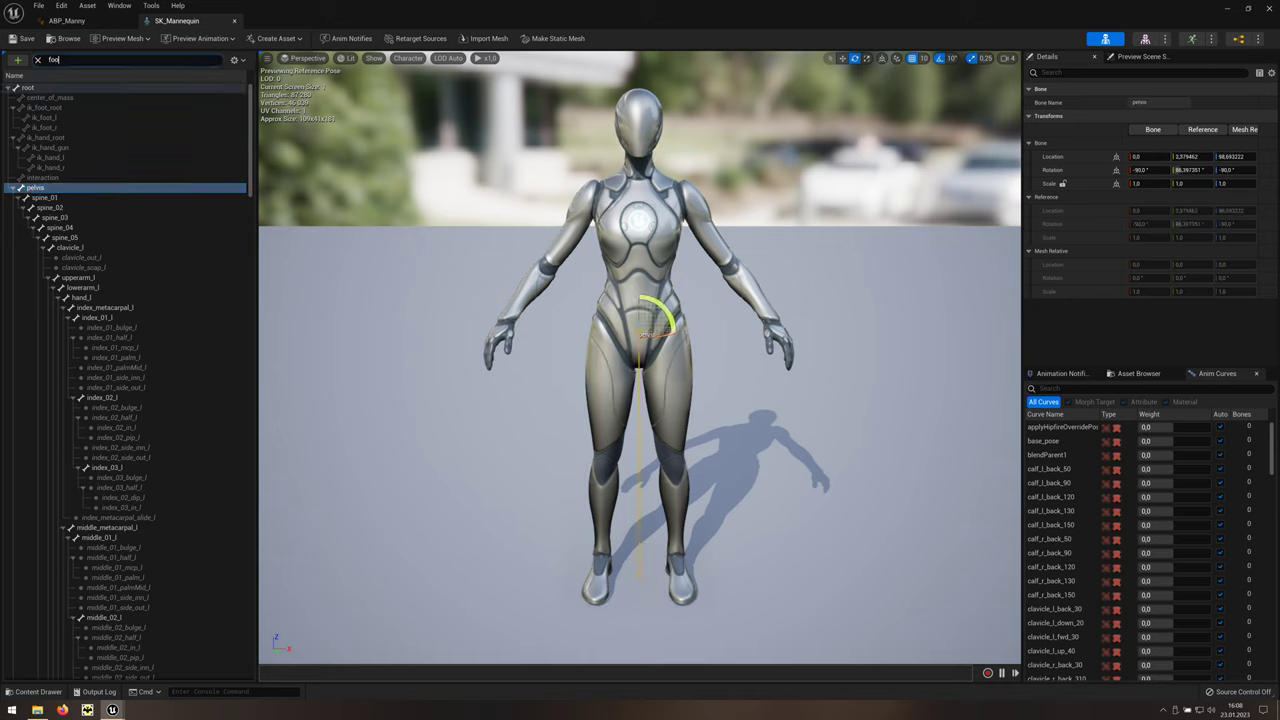
type("t")
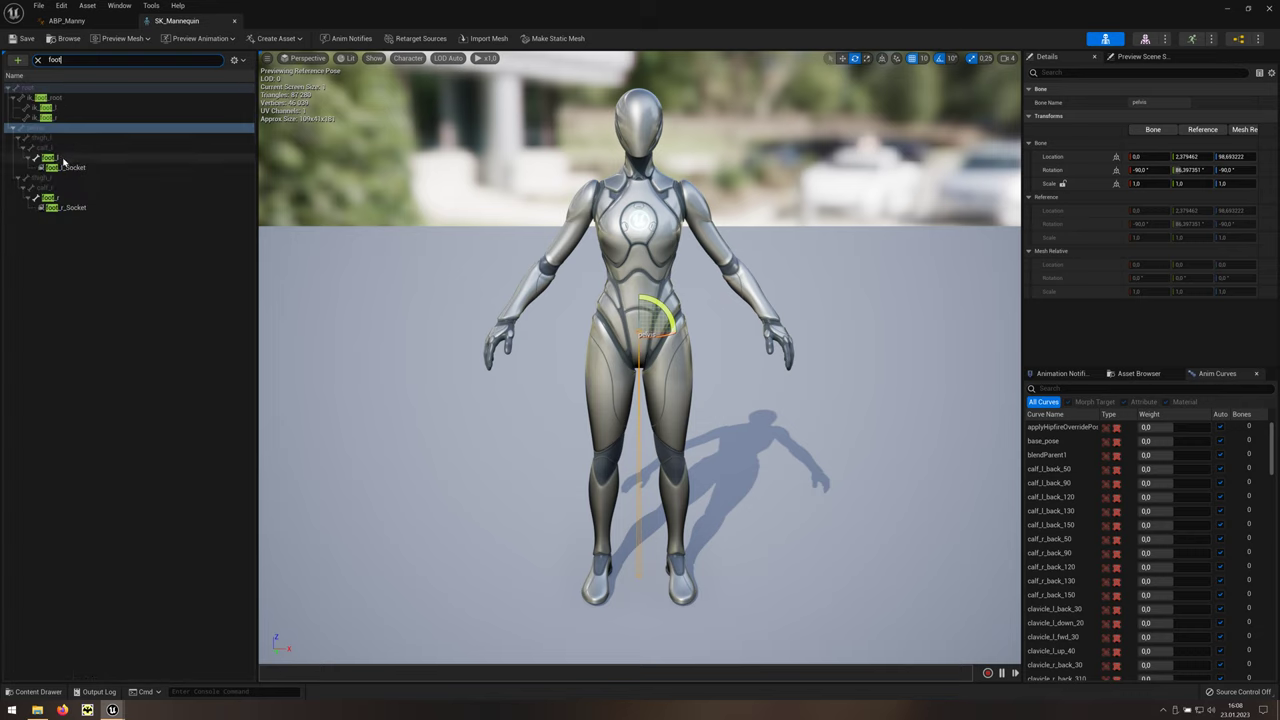
left_click(64, 161)
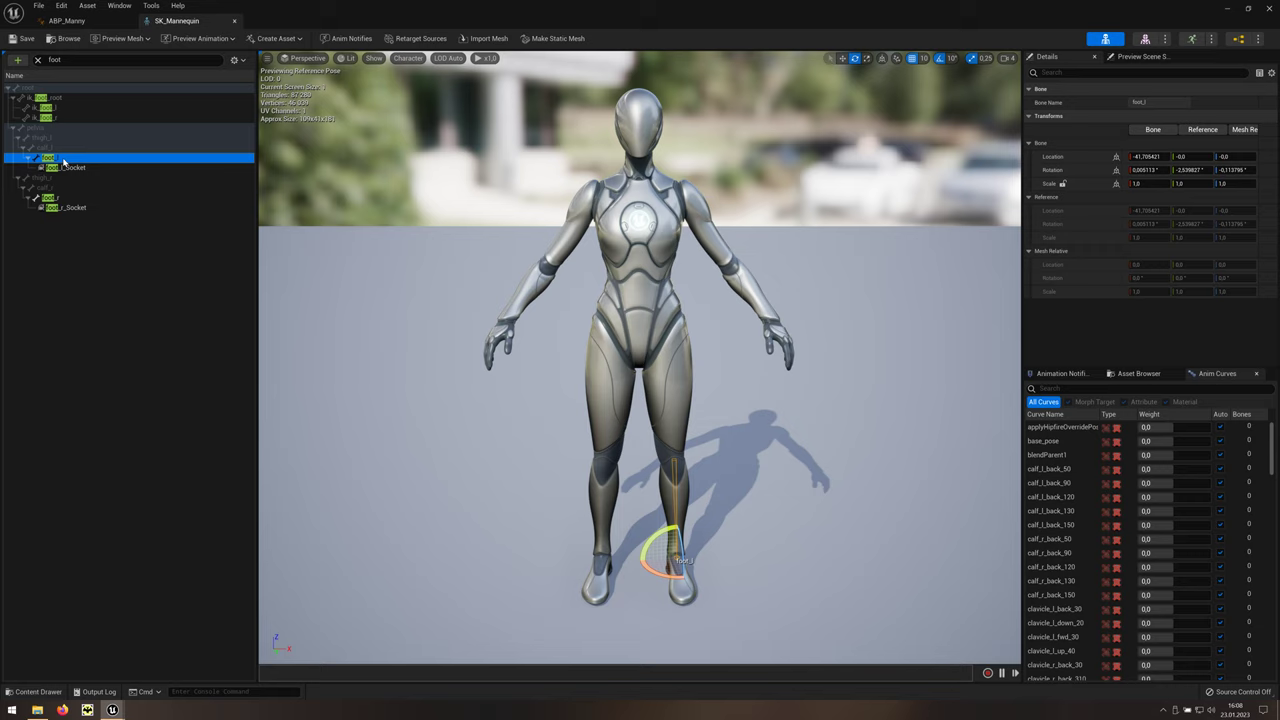
left_click(72, 200)
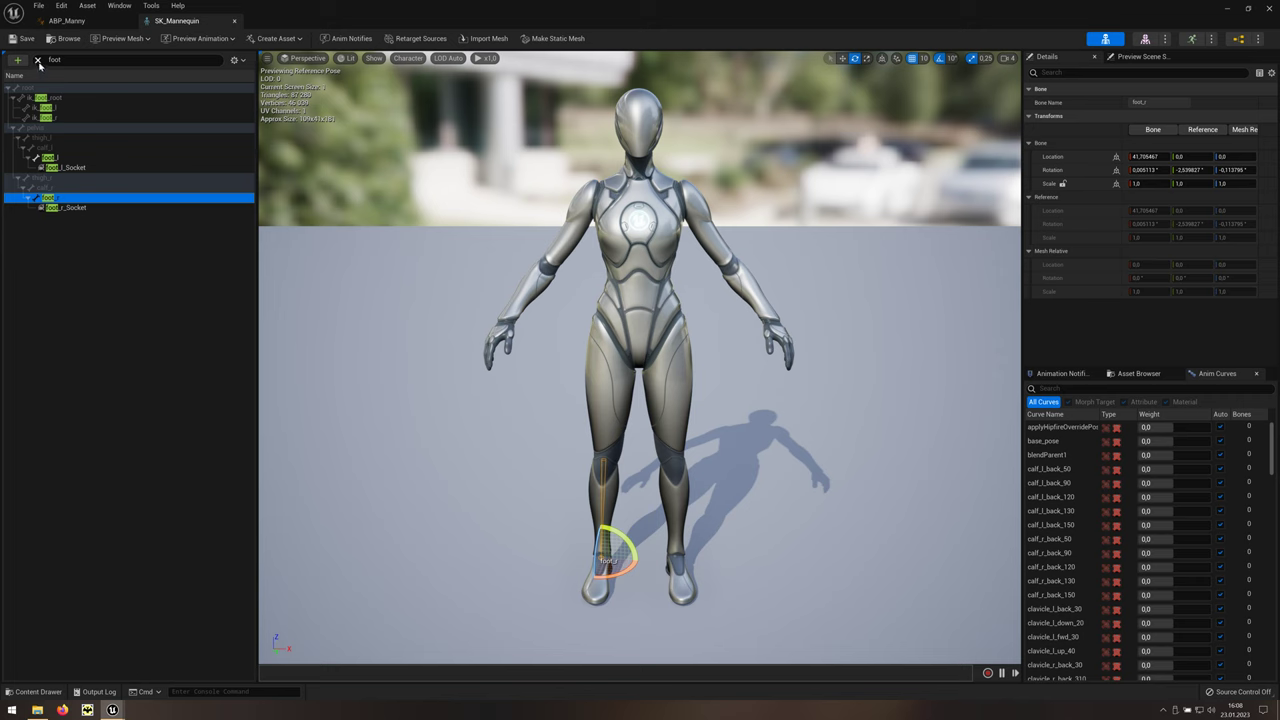
left_click(38, 60)
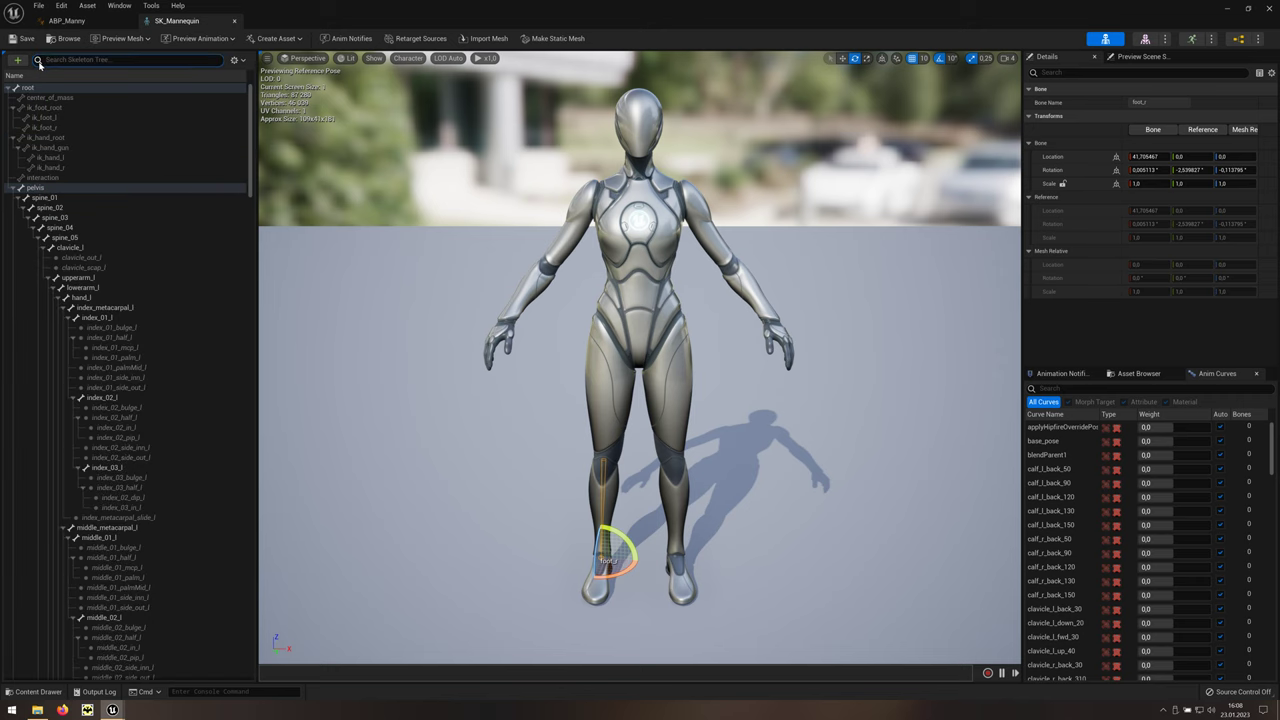
Step: Add a virtual bone VB root_root running from root to root
right_click(60, 91)
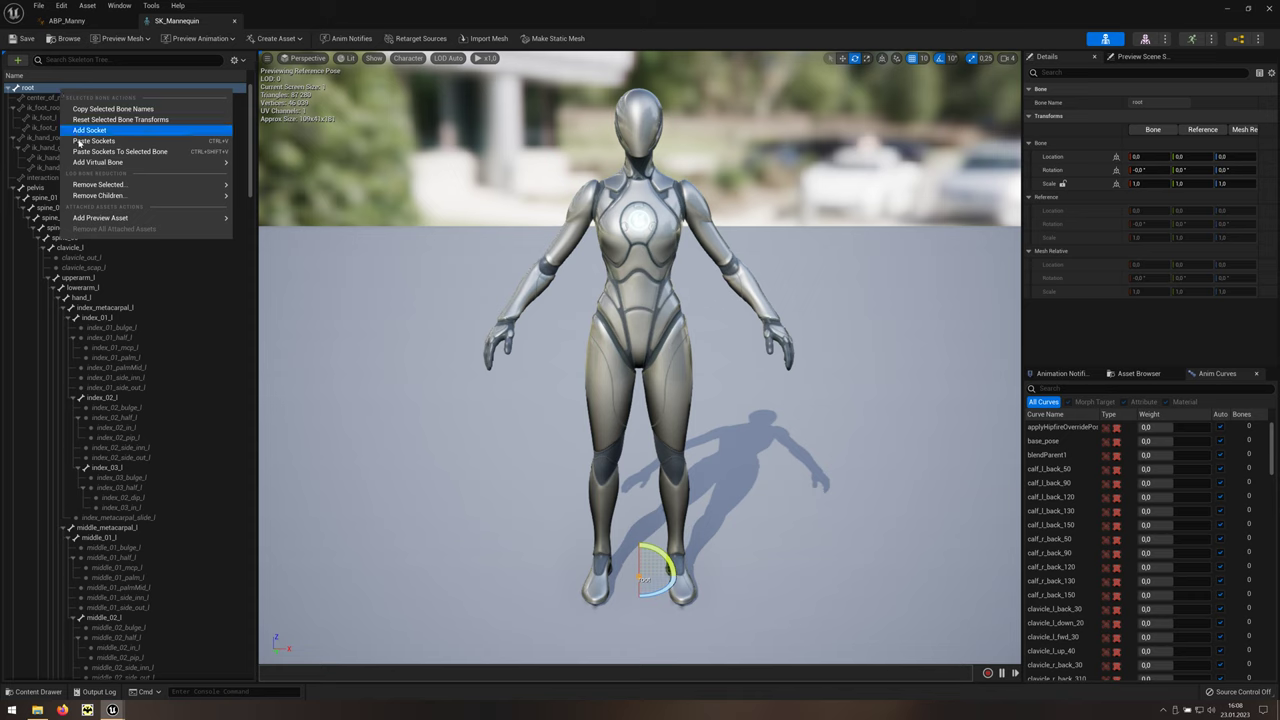
mouse_move(111, 166)
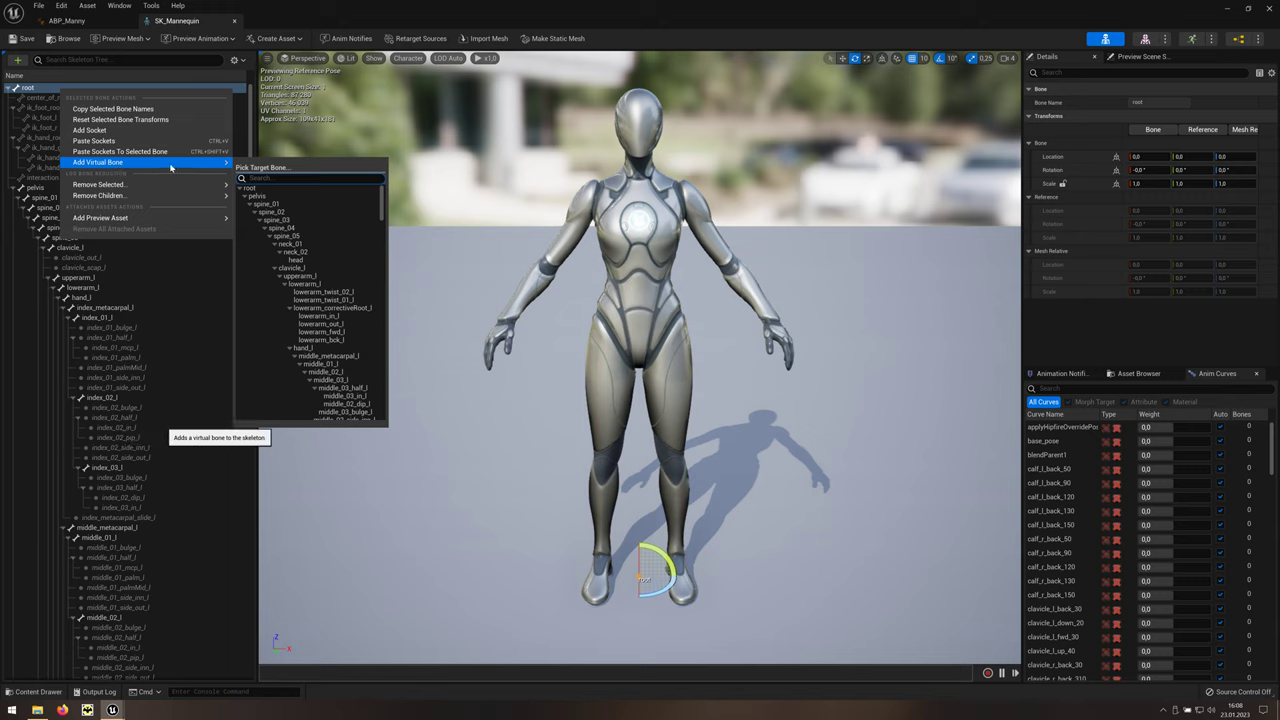
left_click(262, 189)
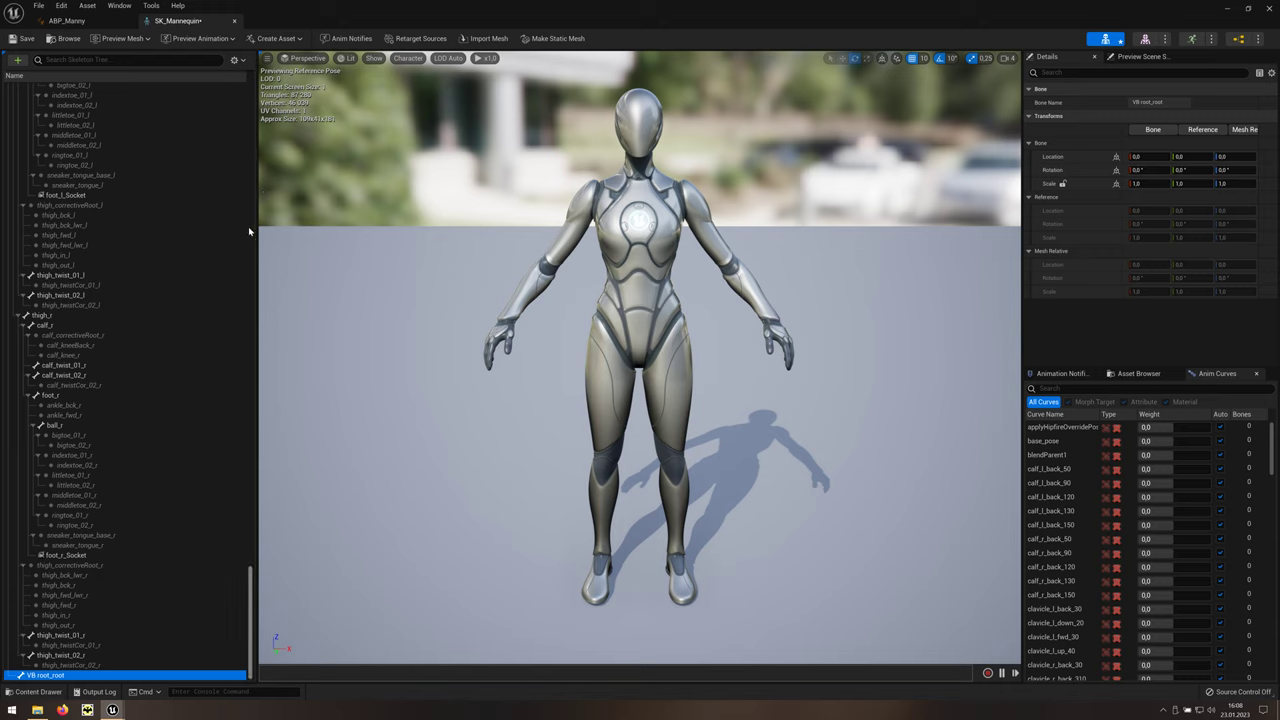
Step: Add child virtual bones from VB root_root to foot_l and to foot_r
right_click(163, 678)
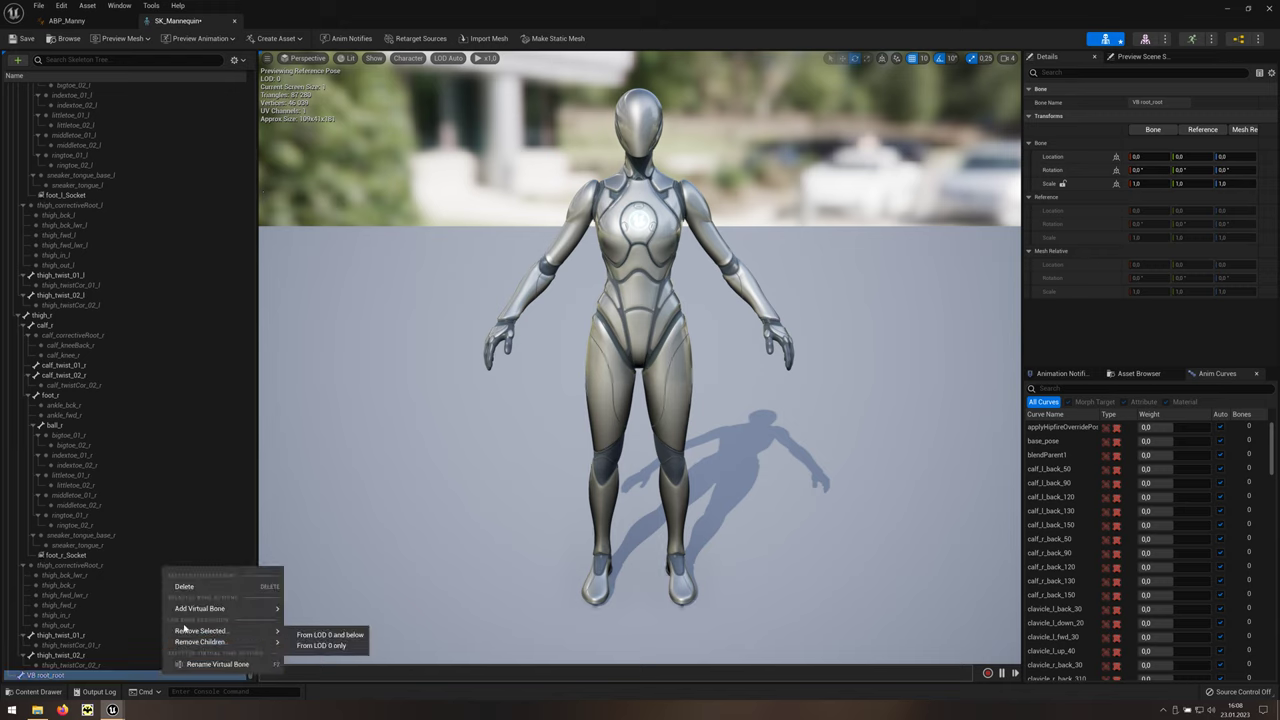
mouse_move(193, 610)
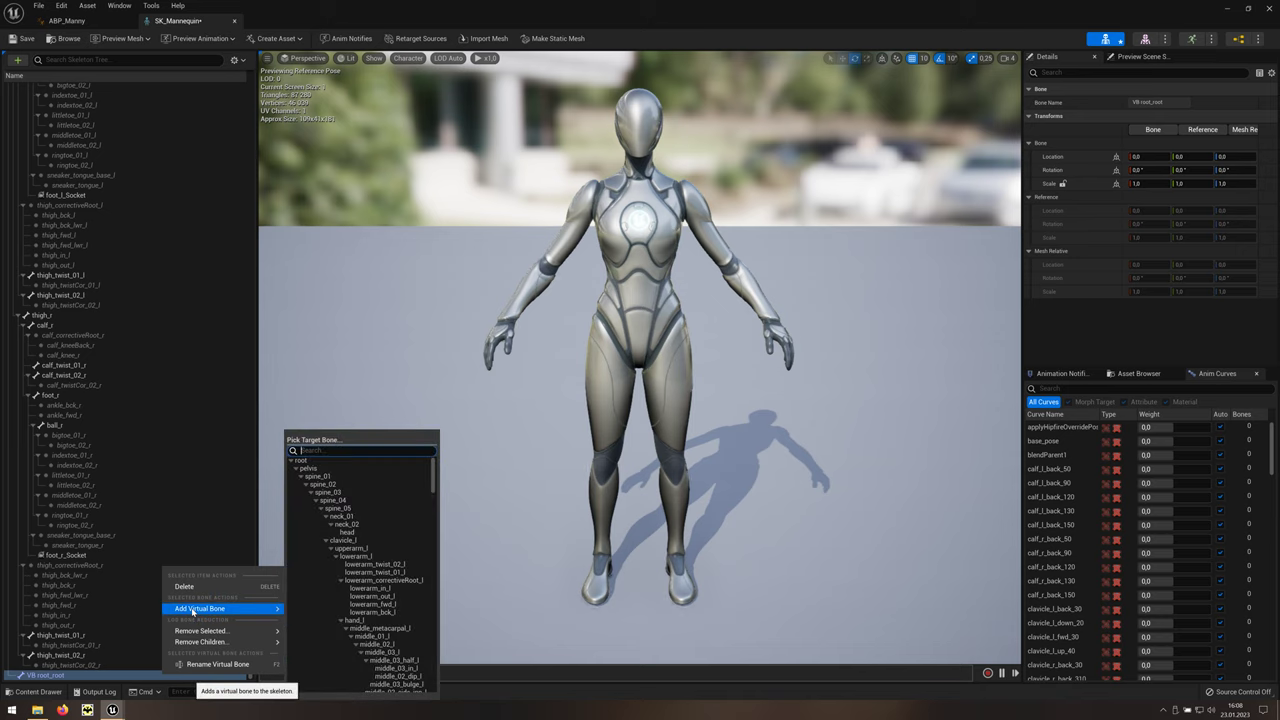
type("foot")
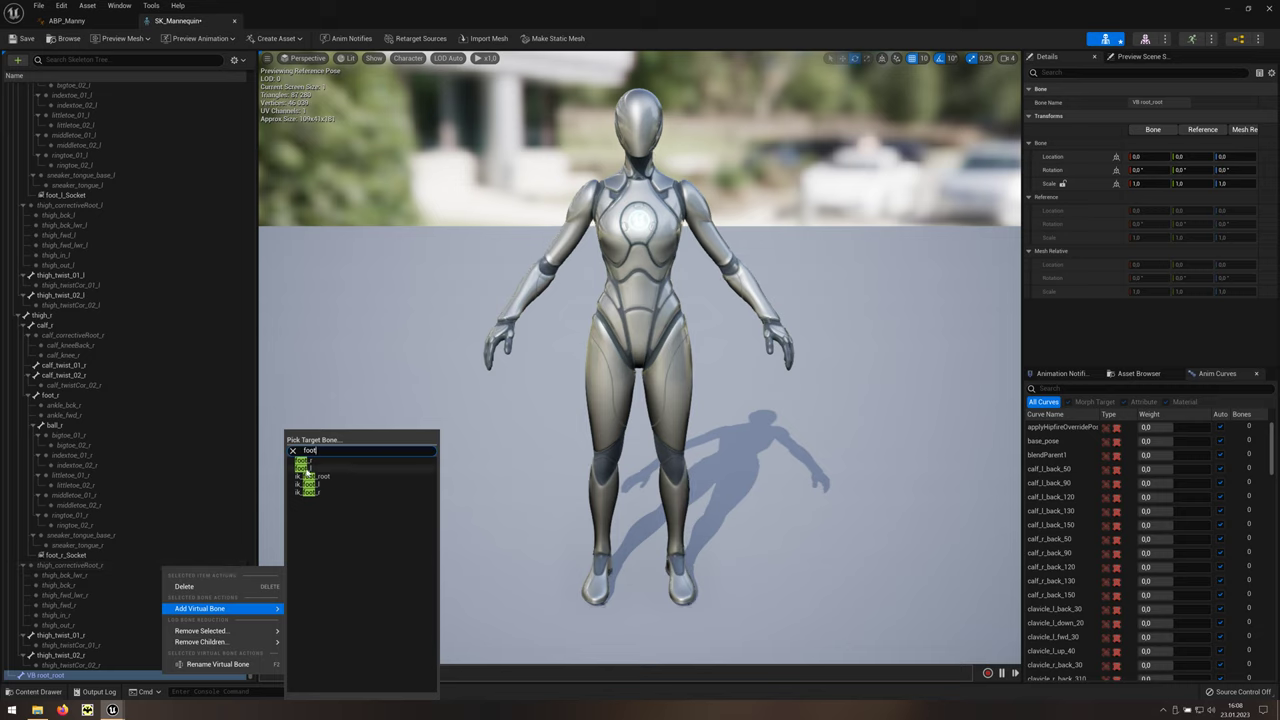
left_click(318, 468)
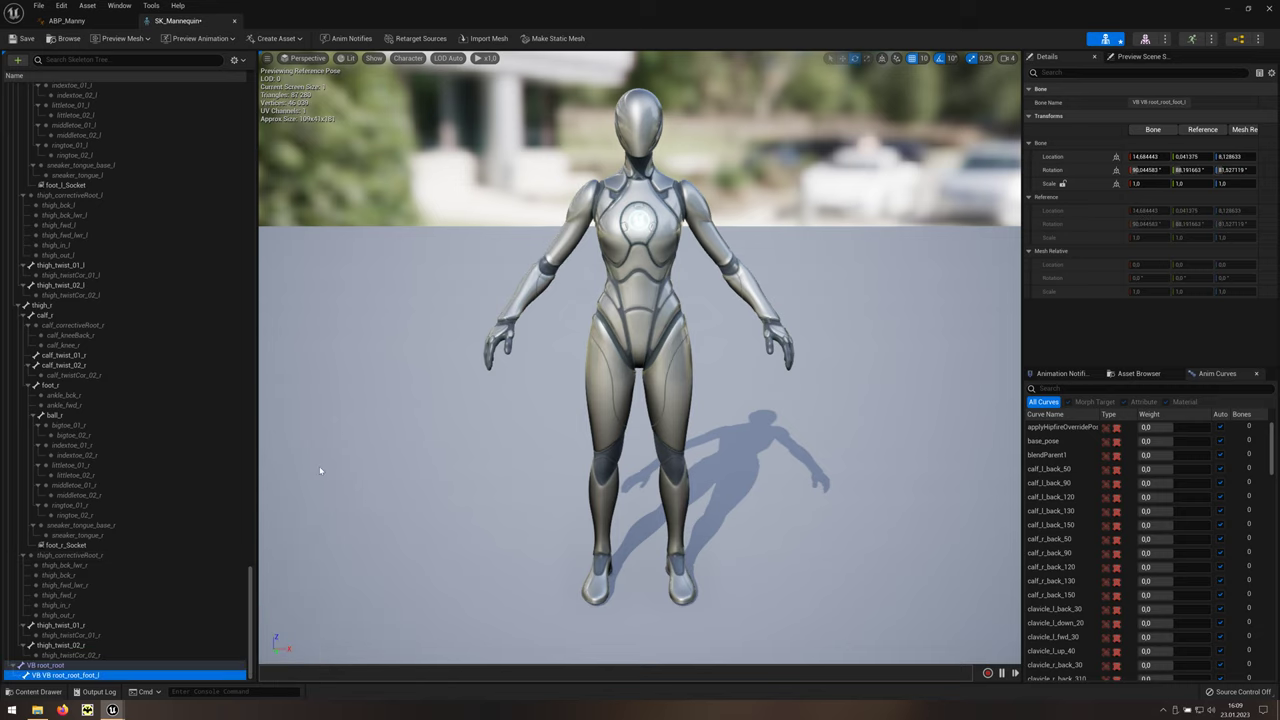
left_click(147, 665)
right_click(147, 667)
type("foot")
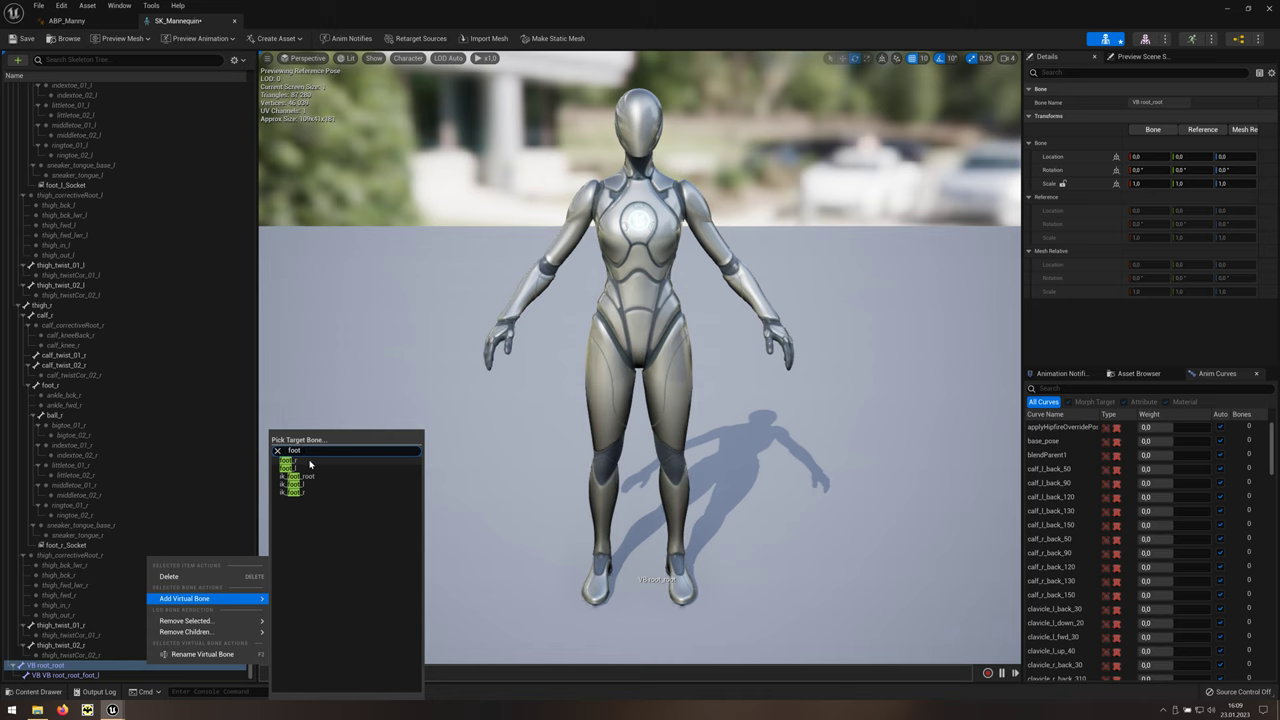
left_click(309, 460)
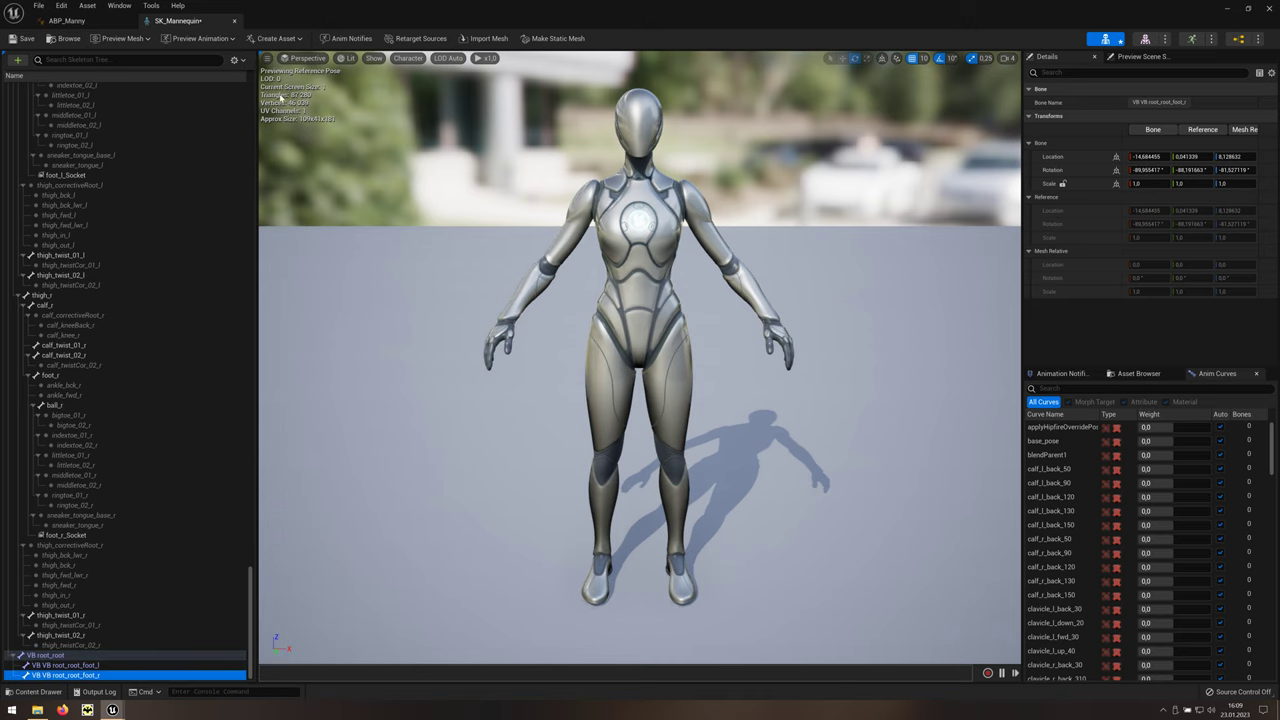
Step: Open CR_Mannequin_BasicFootIK from ABP_Manny's Control Rig node and scroll its Rig Hierarchy to ik_foot_root
left_click(236, 24)
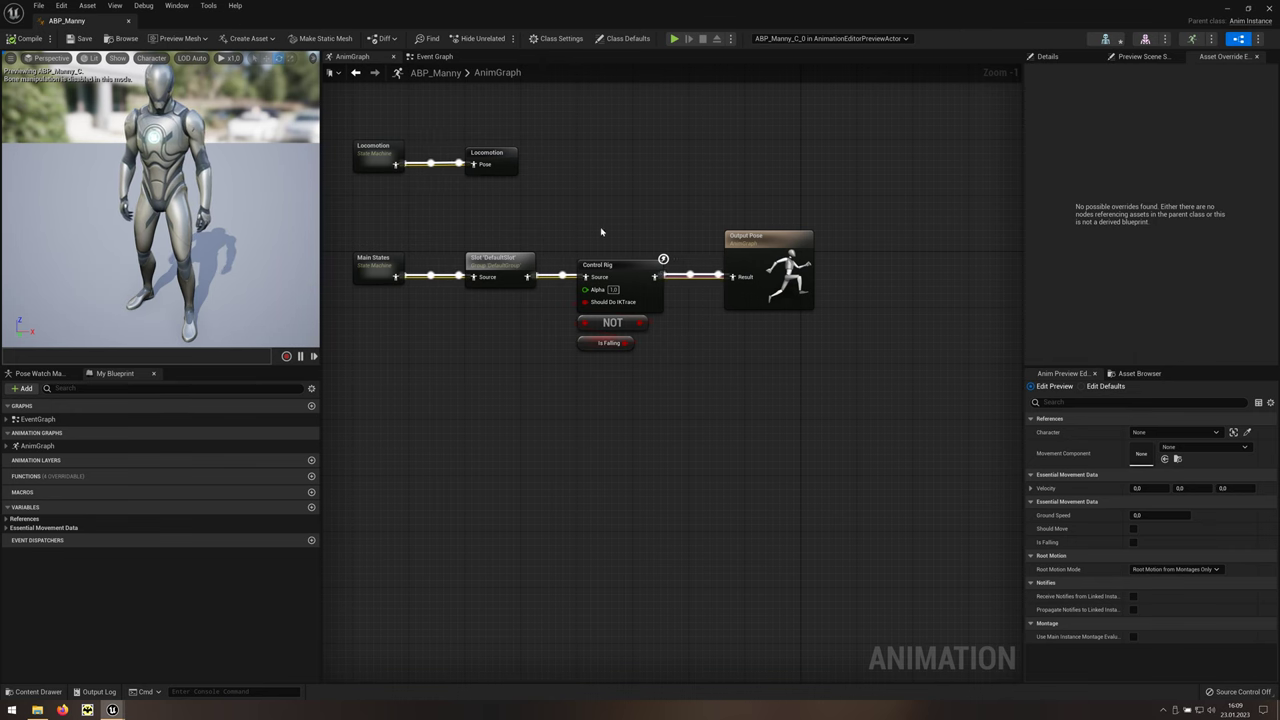
left_click(633, 264)
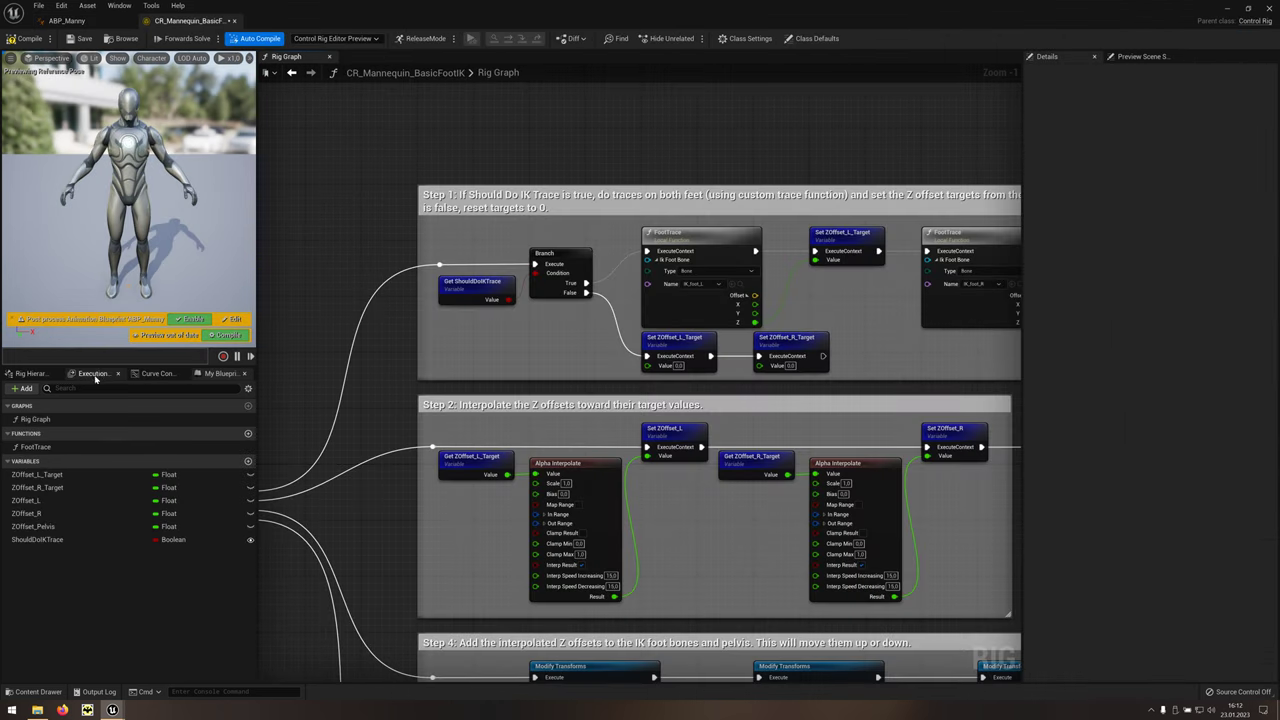
left_click(30, 373)
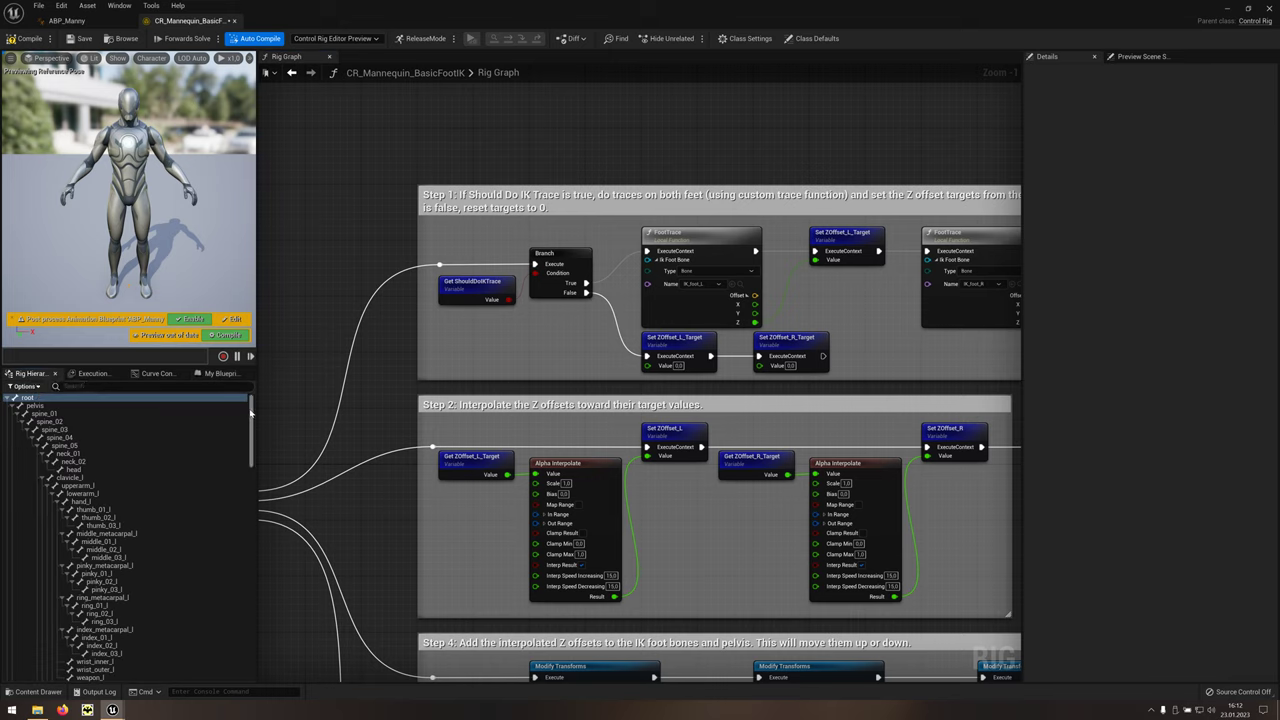
scroll(252, 416, "down", 1)
left_click_drag(252, 416, 251, 642)
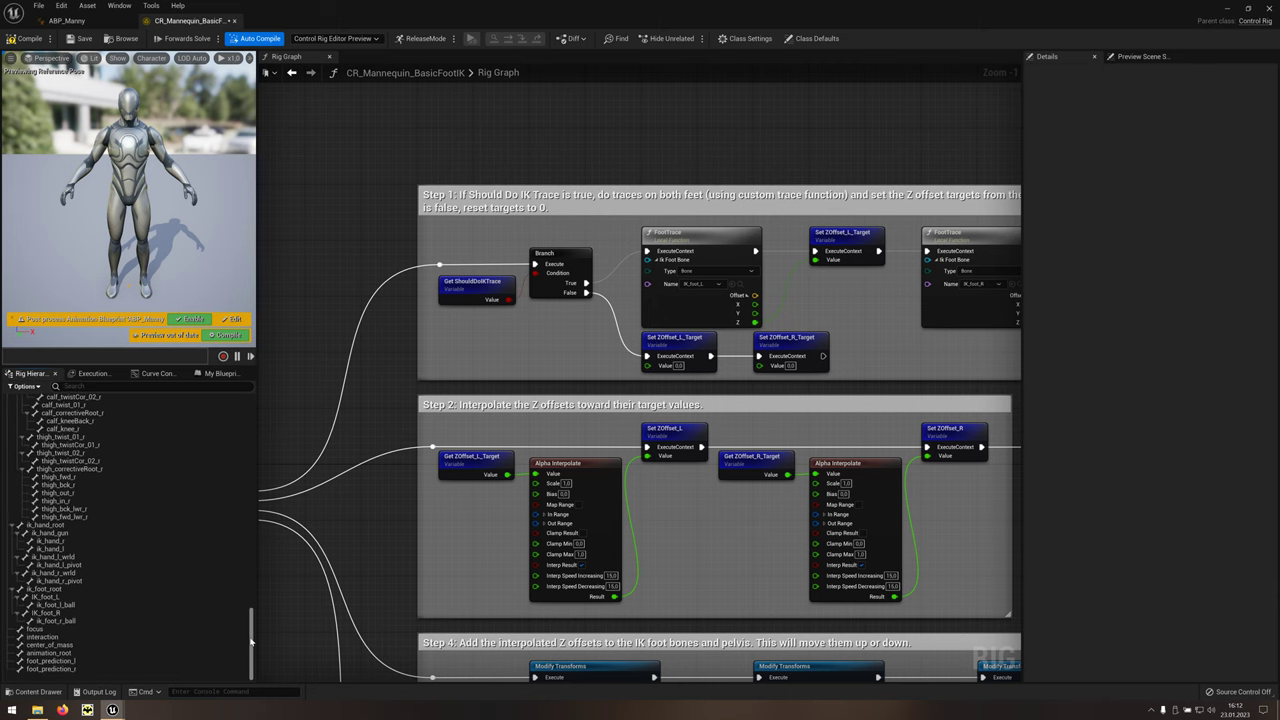
Step: Pick SKM_Manny in the Rig Hierarchy's Refresh mesh picker
right_click(132, 633)
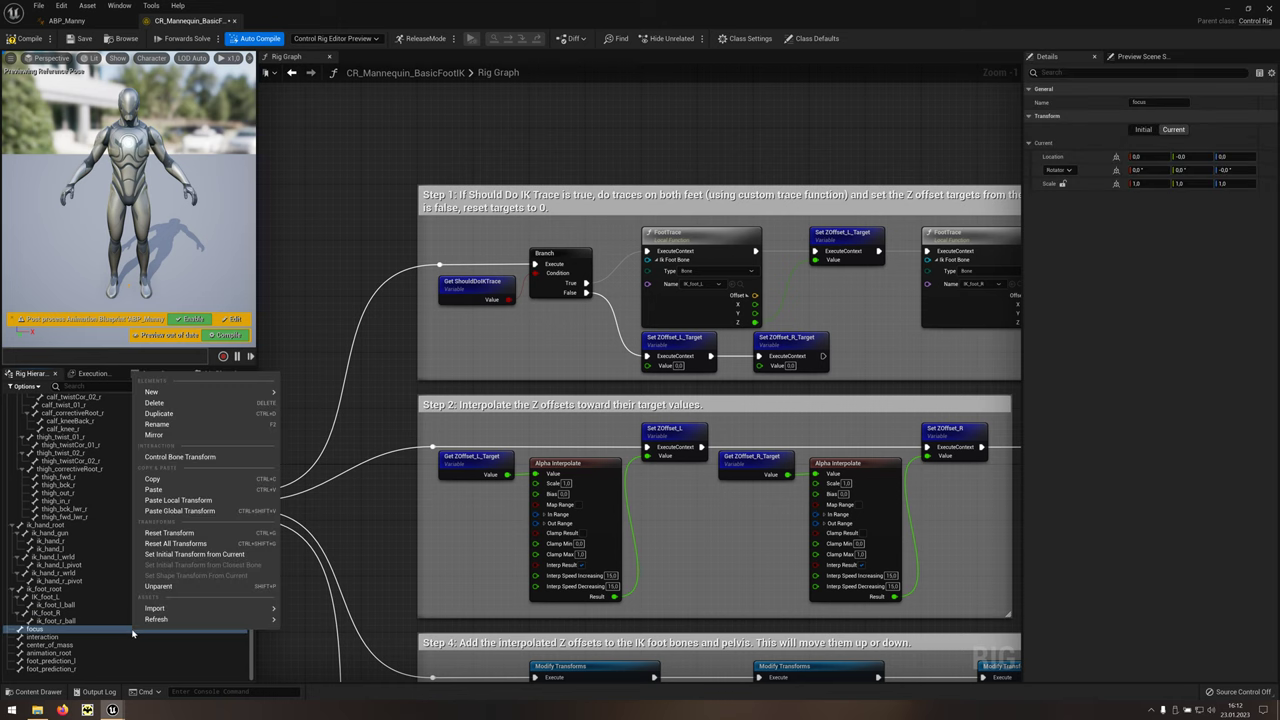
mouse_move(254, 619)
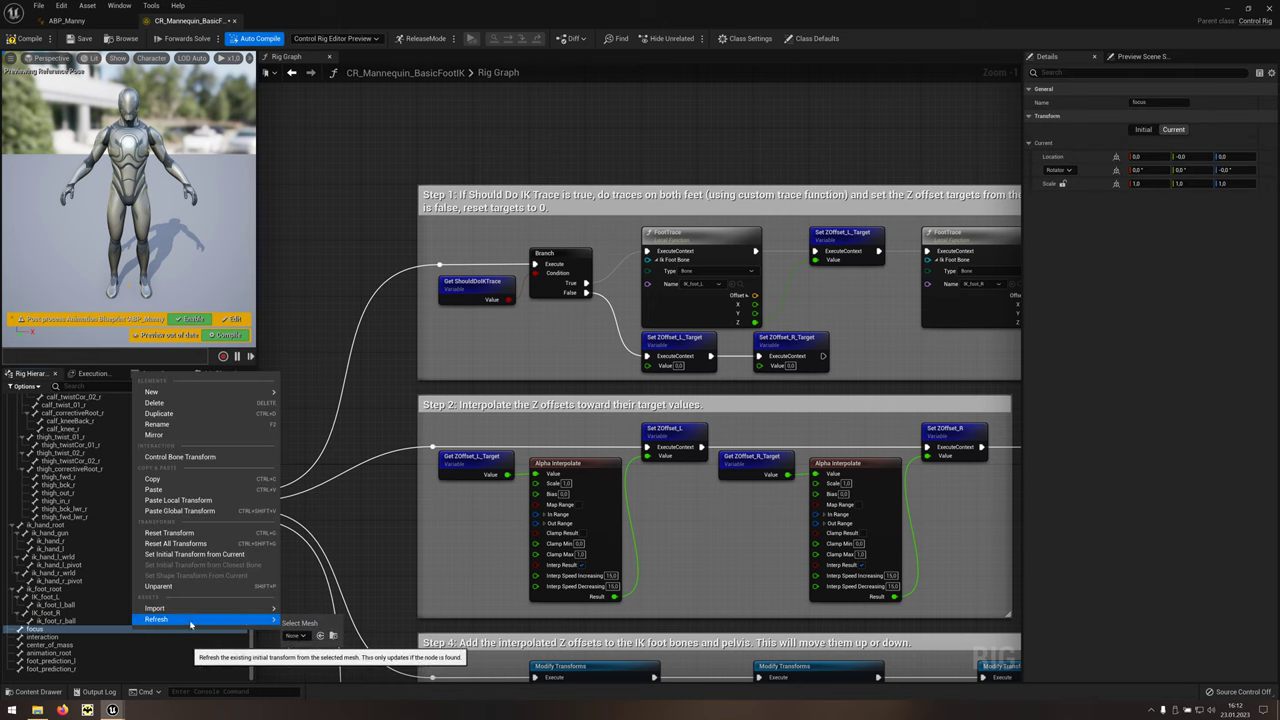
left_click(298, 635)
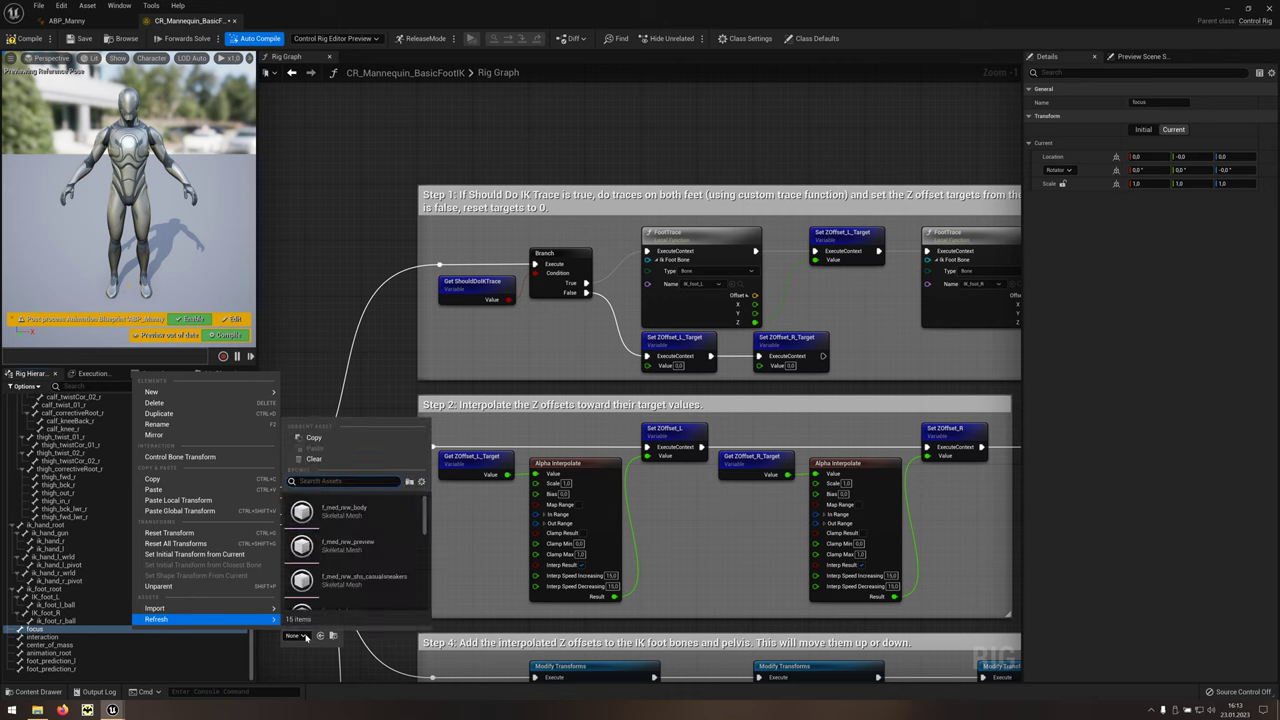
scroll(358, 582, "down", 3)
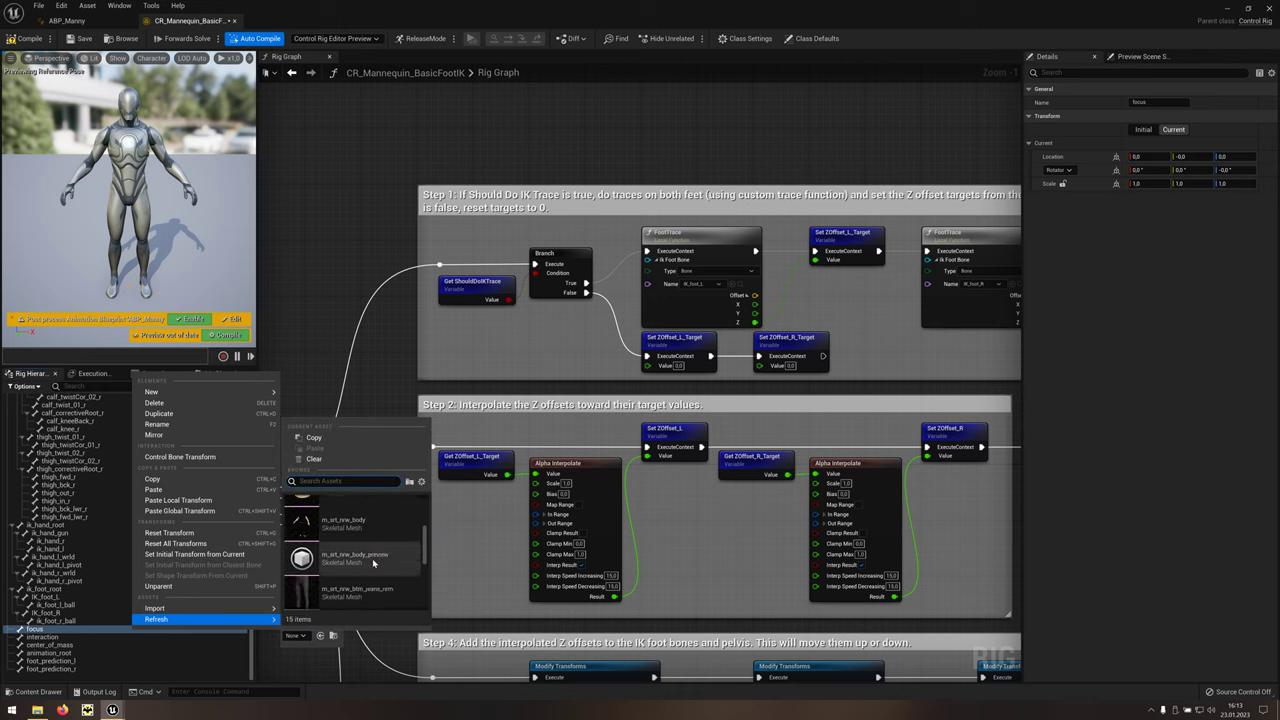
scroll(372, 560, "down", 3)
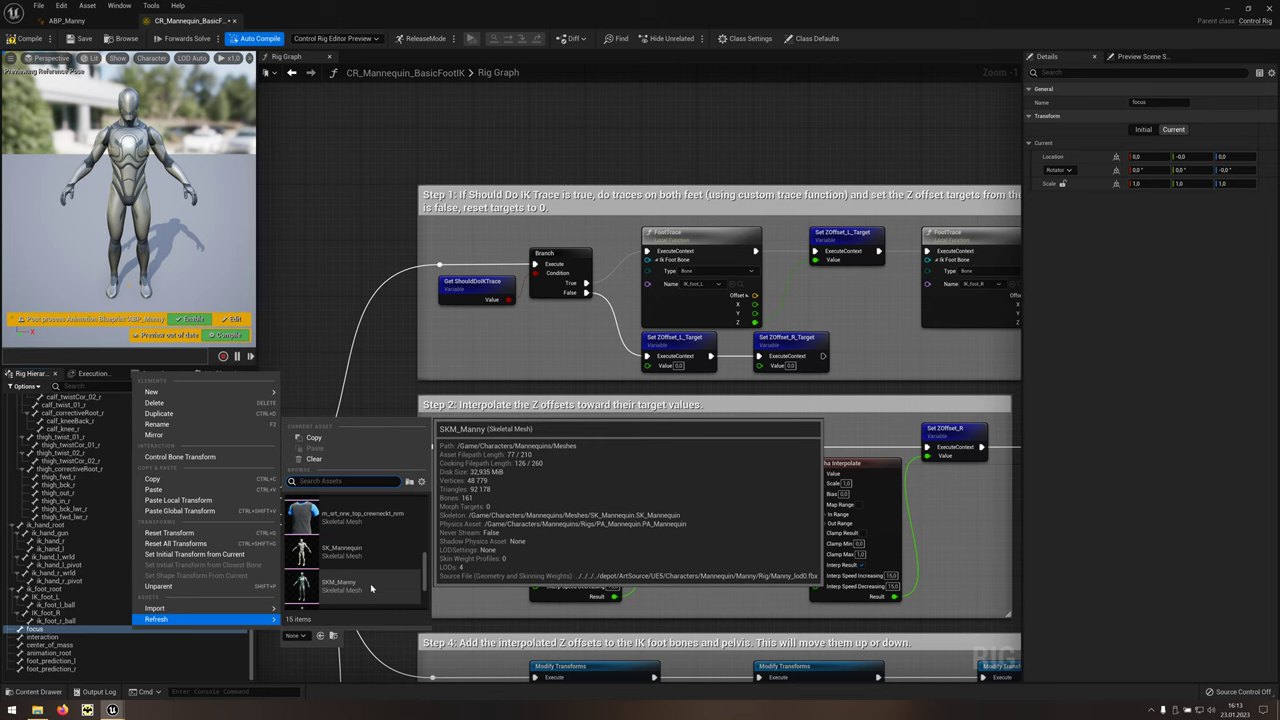
left_click(370, 583)
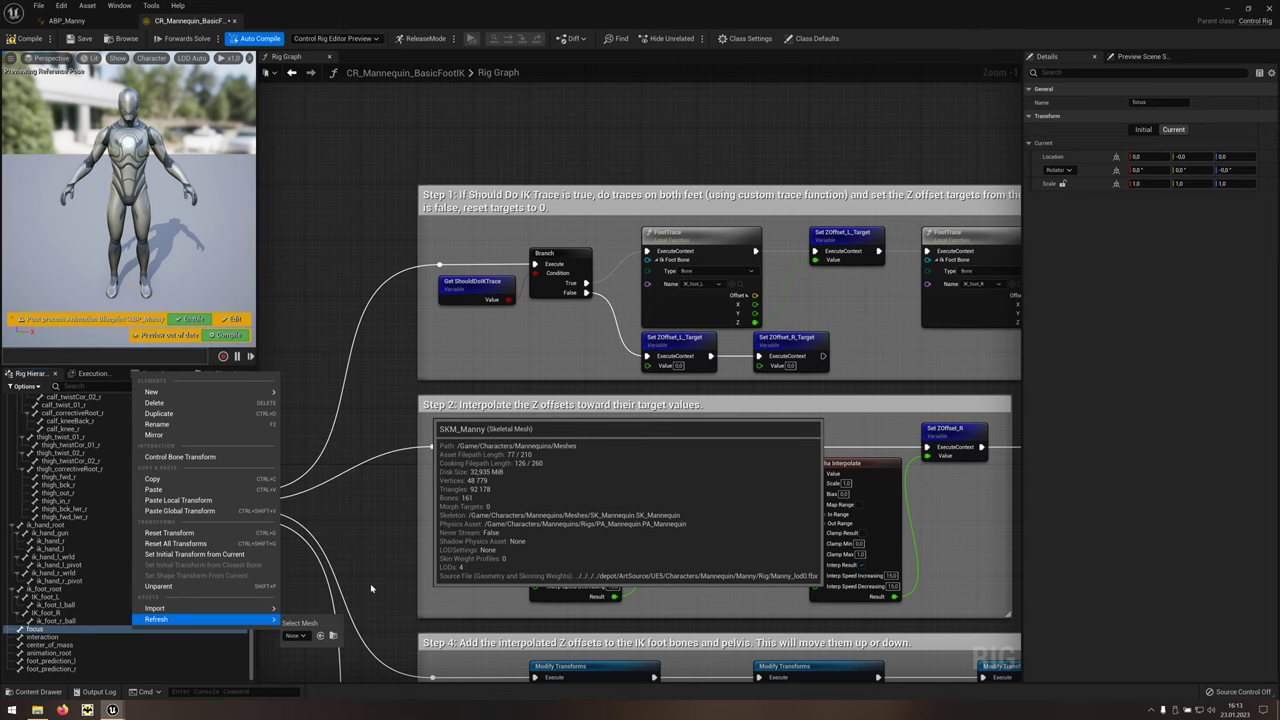
Step: Apply the SKM_Manny refresh and select the imported VB root_root bone at the hierarchy bottom
key("Escape")
key("ctrl+a")
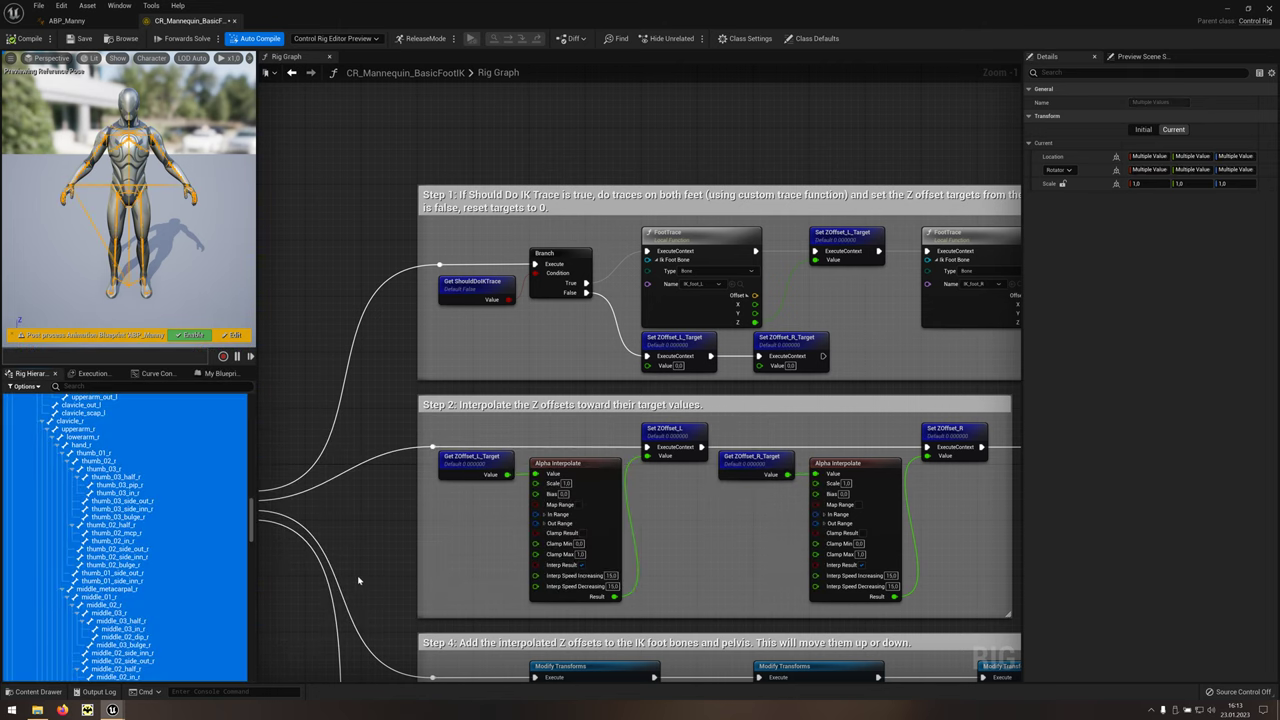
left_click_drag(252, 515, 249, 658)
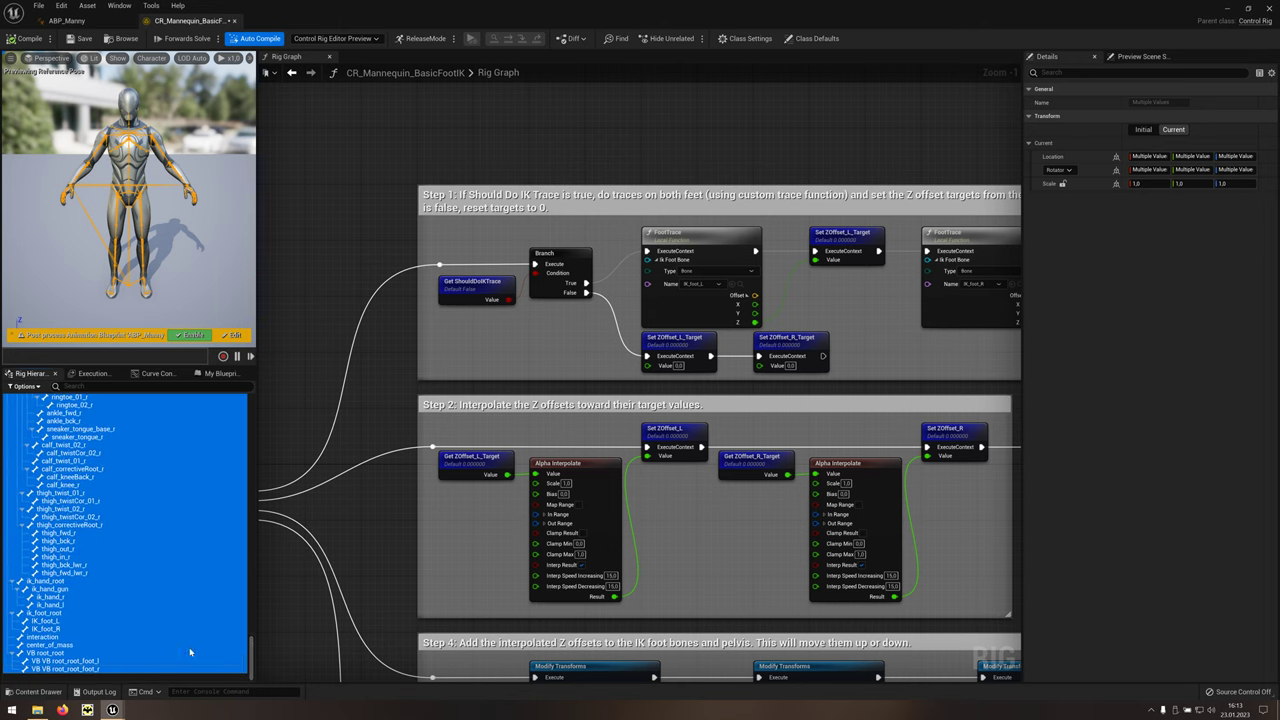
left_click(72, 655)
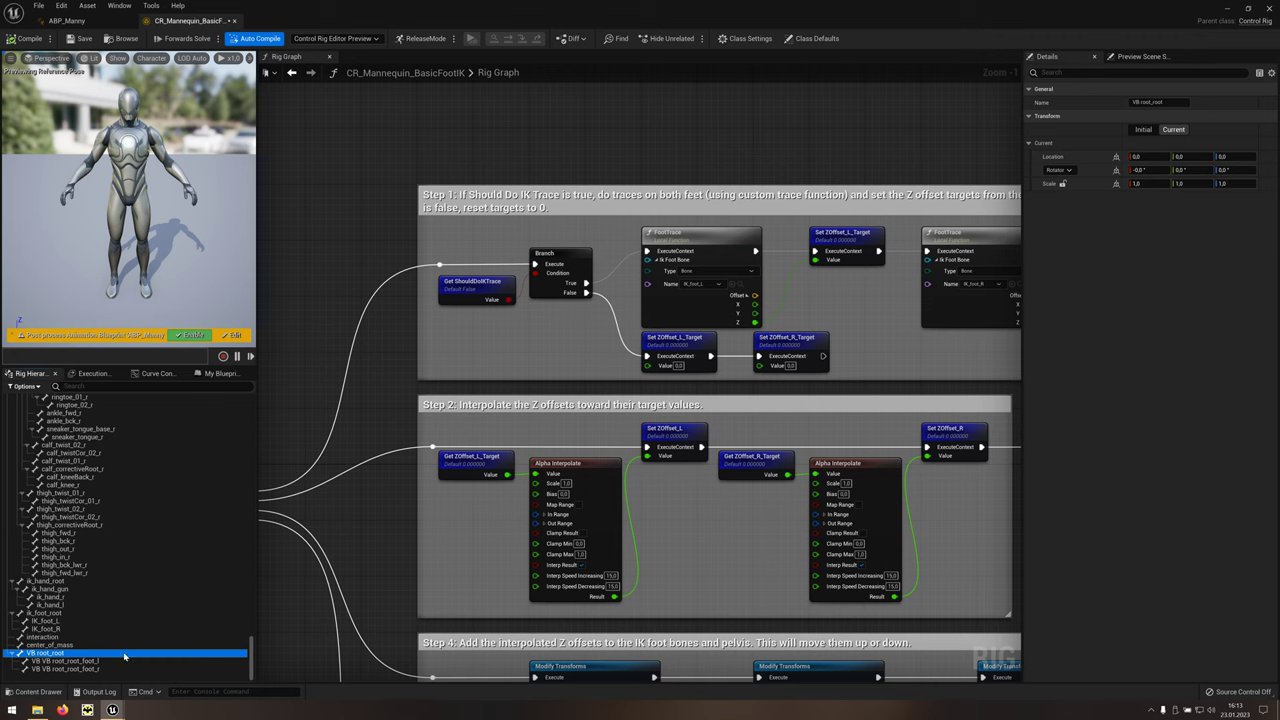
Step: Set the Step 5 Full Body IK node's Root bone to pelvis
mouse_move(652, 615)
right_mouse_down()
mouse_move(689, 159)
mouse_move(693, 200)
right_mouse_up()
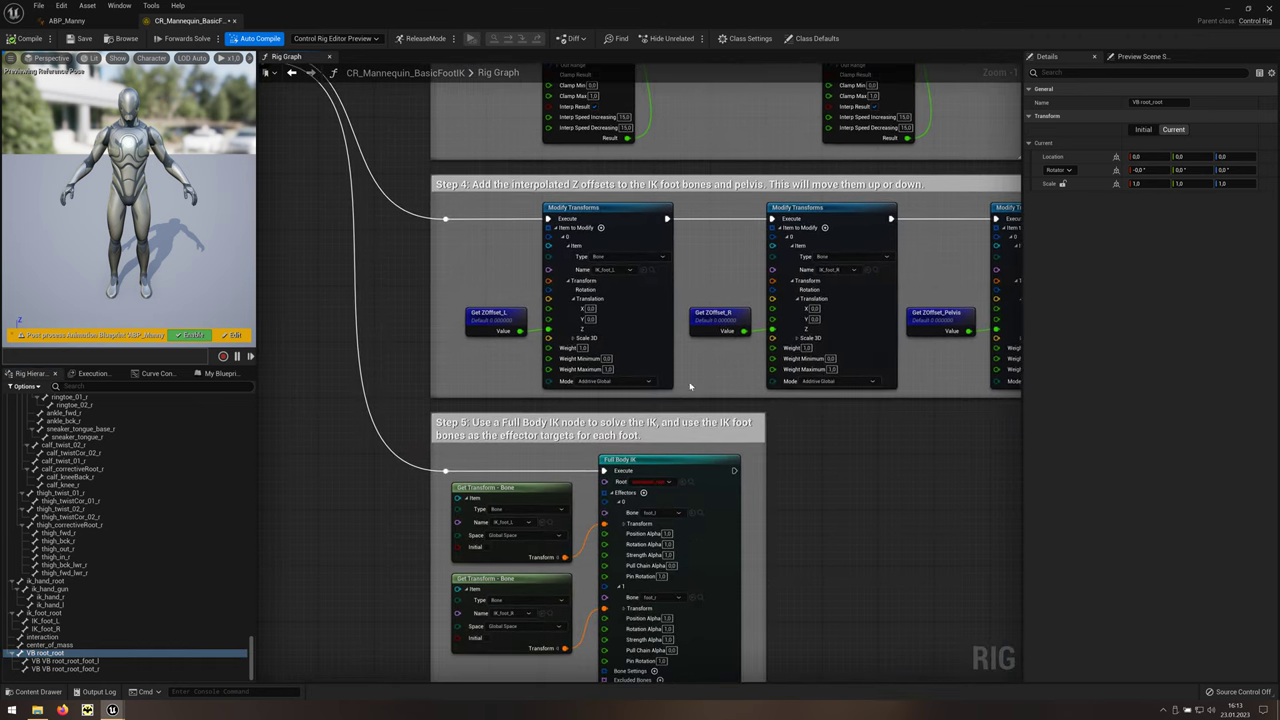
mouse_move(669, 484)
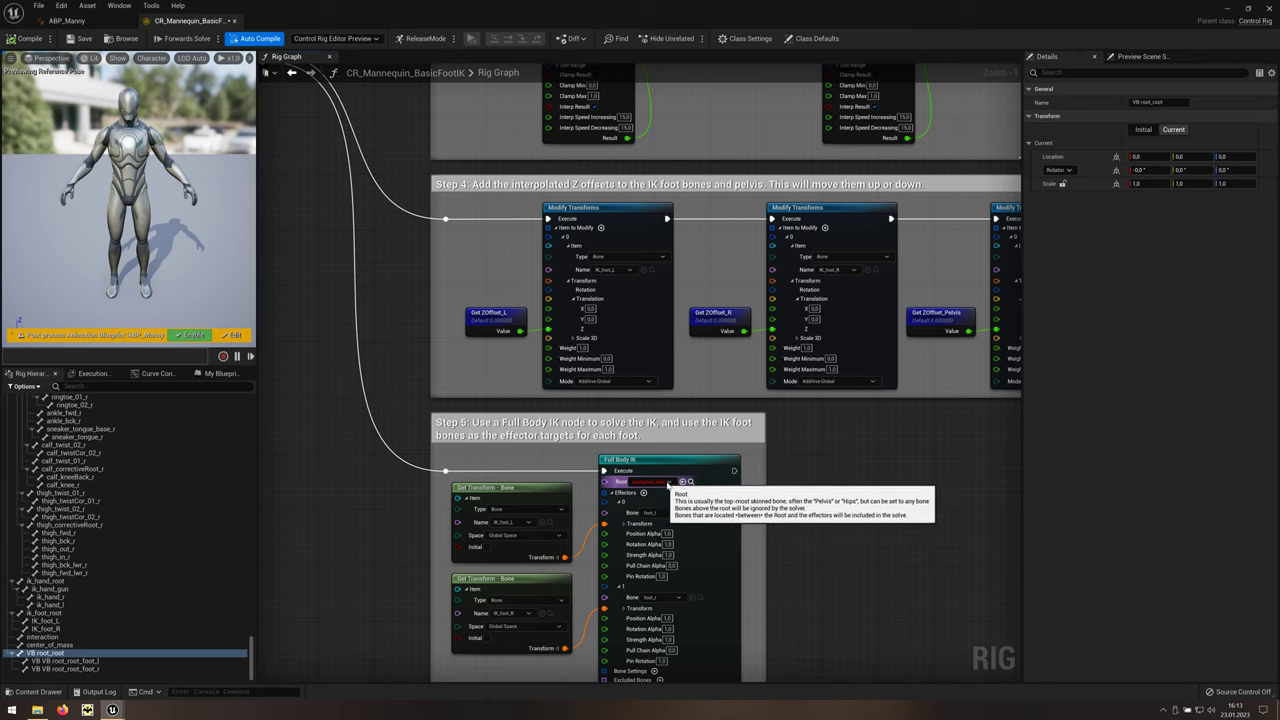
left_click(669, 484)
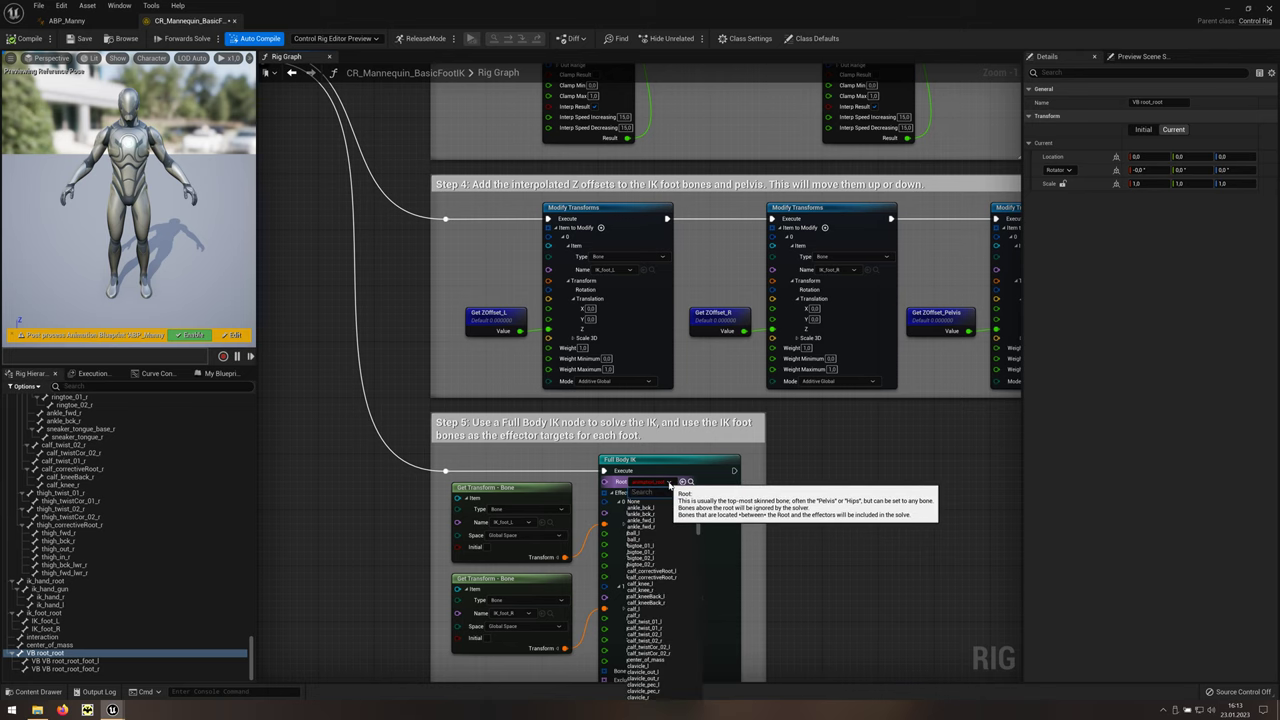
type("pelv")
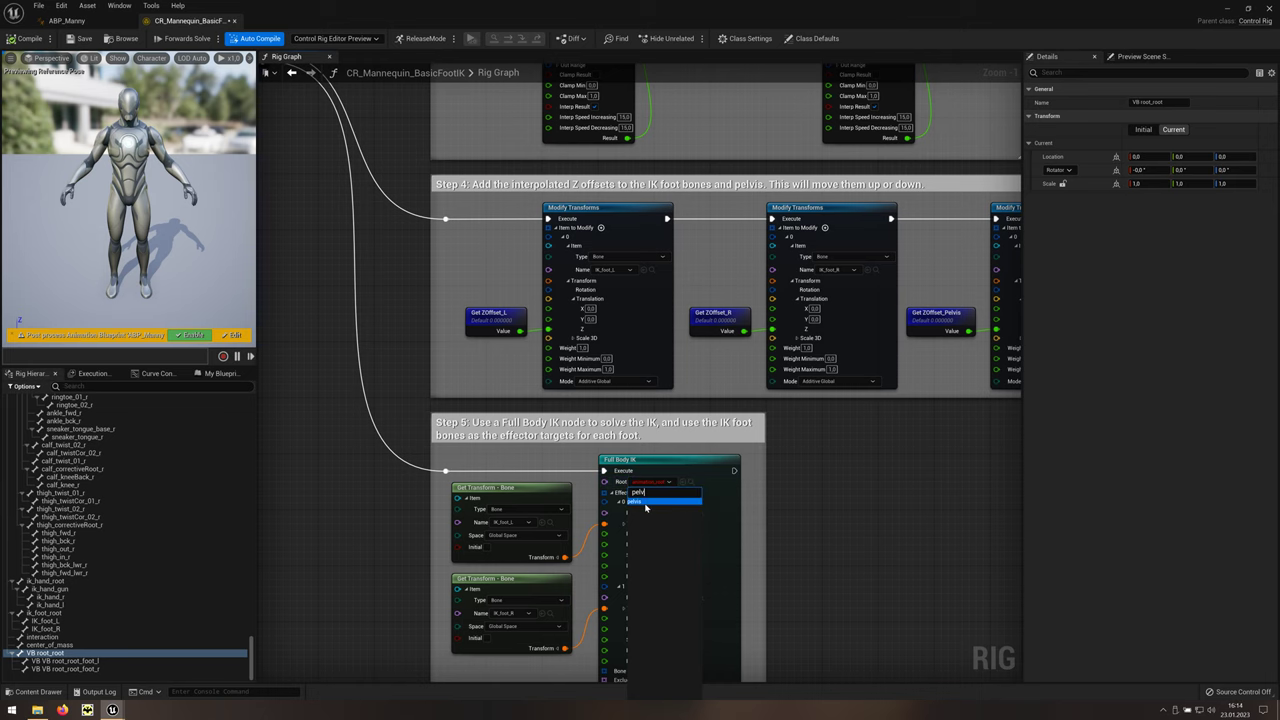
left_click(646, 503)
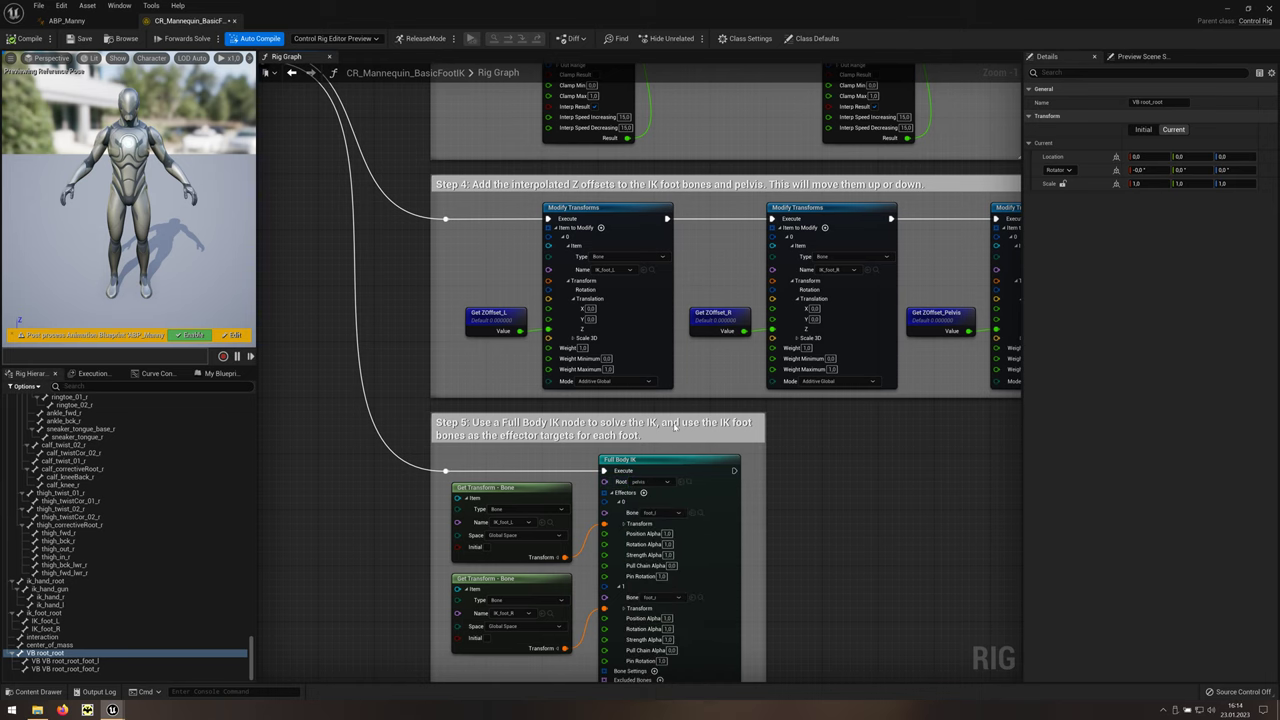
right_click_drag(718, 289, 652, 519)
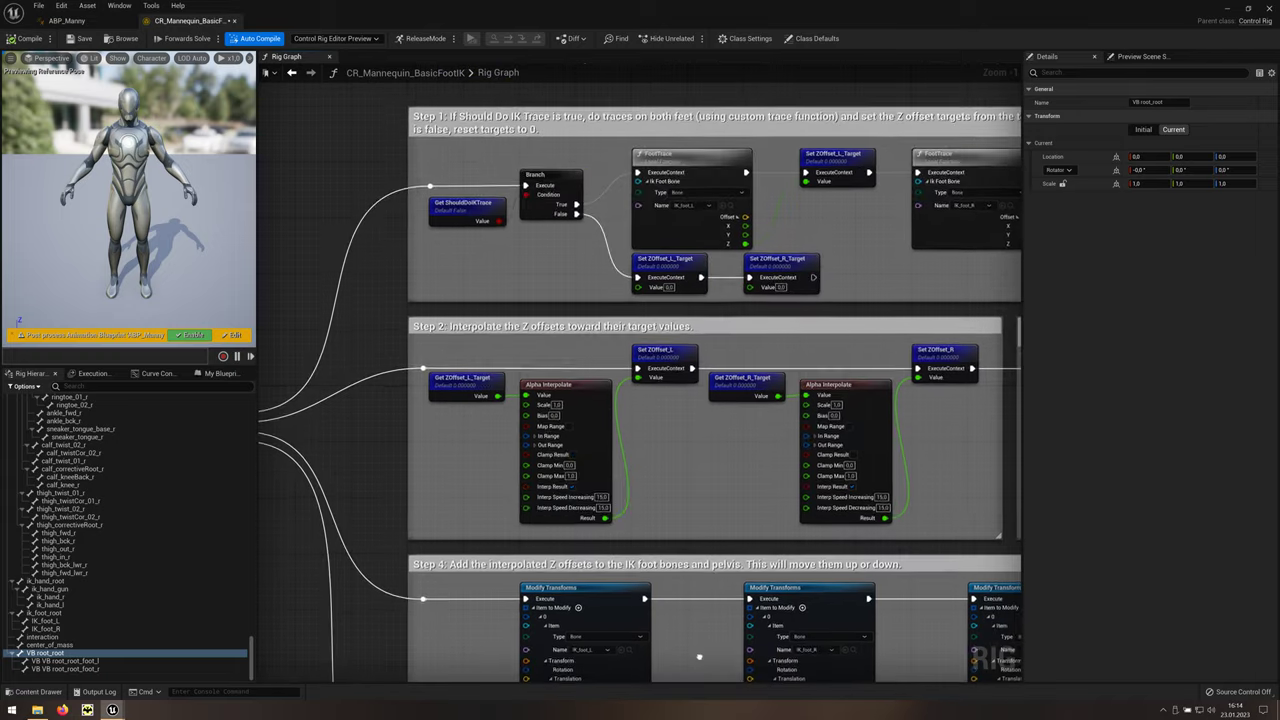
Step: Set the left and right FootTrace nodes to VB VB root_root_foot_l and VB VB root_root_foot_r
right_click_drag(587, 310, 520, 308)
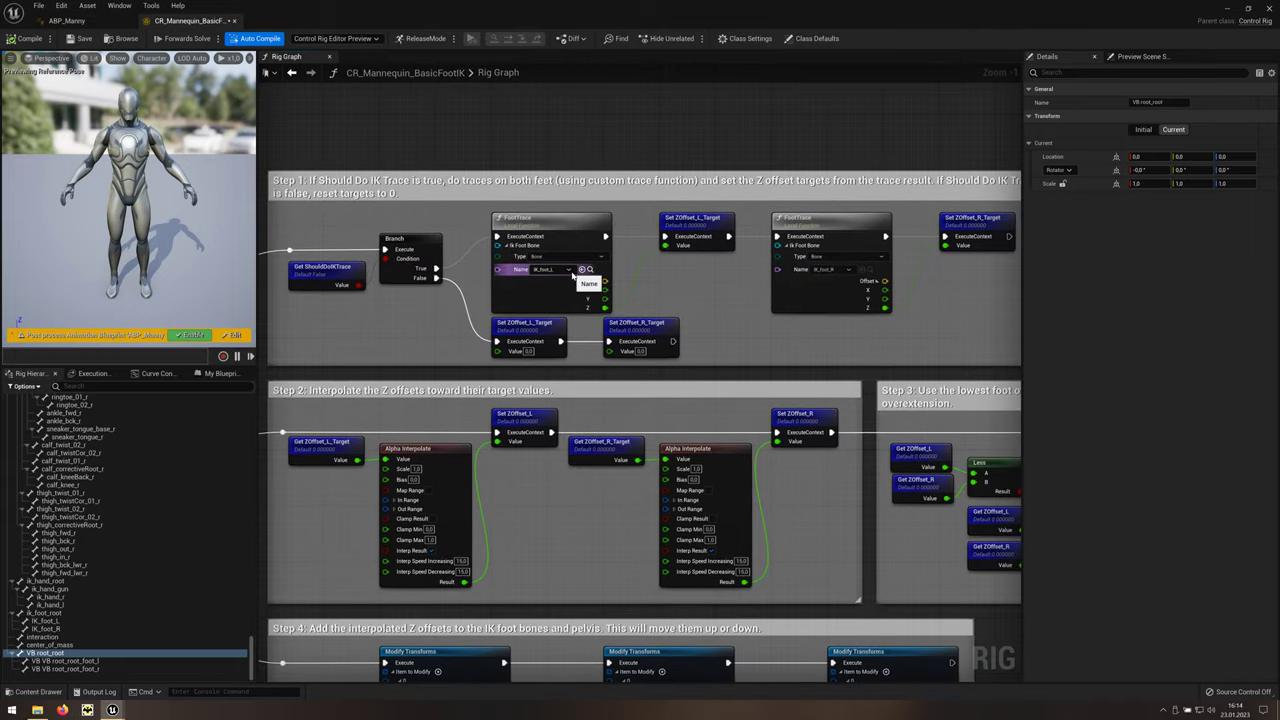
left_click(569, 270)
type("foot")
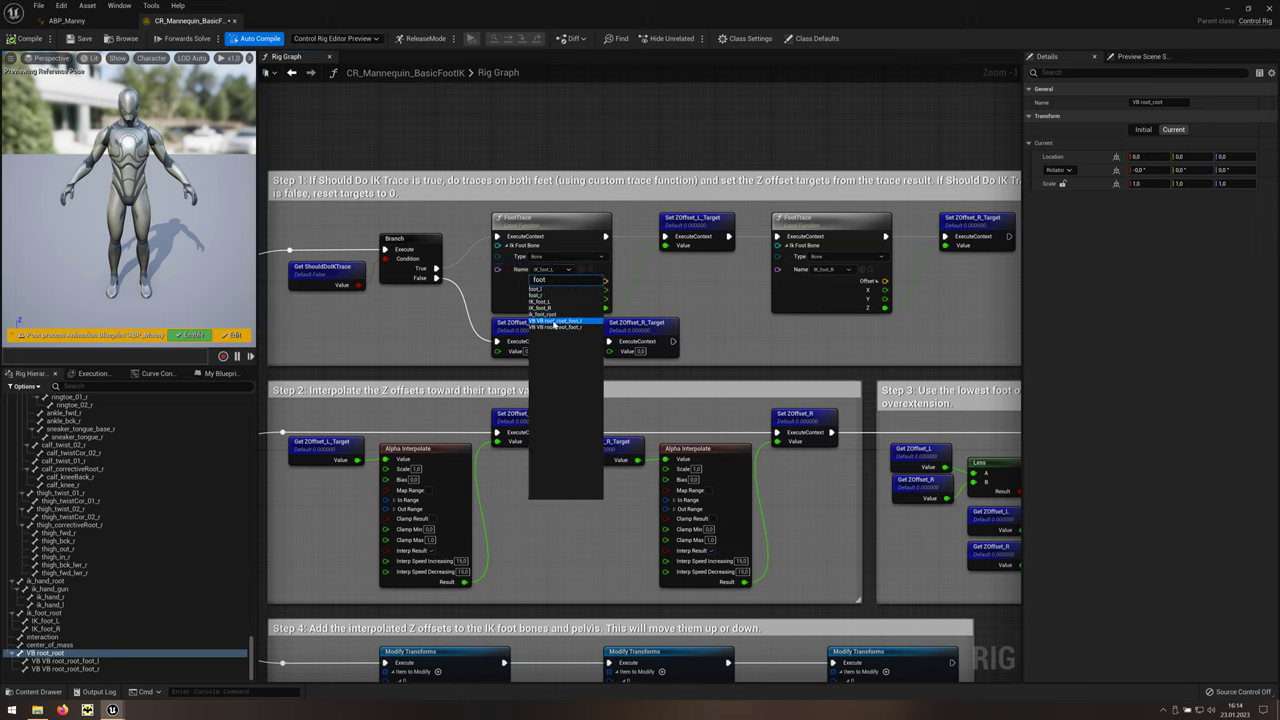
left_click(587, 325)
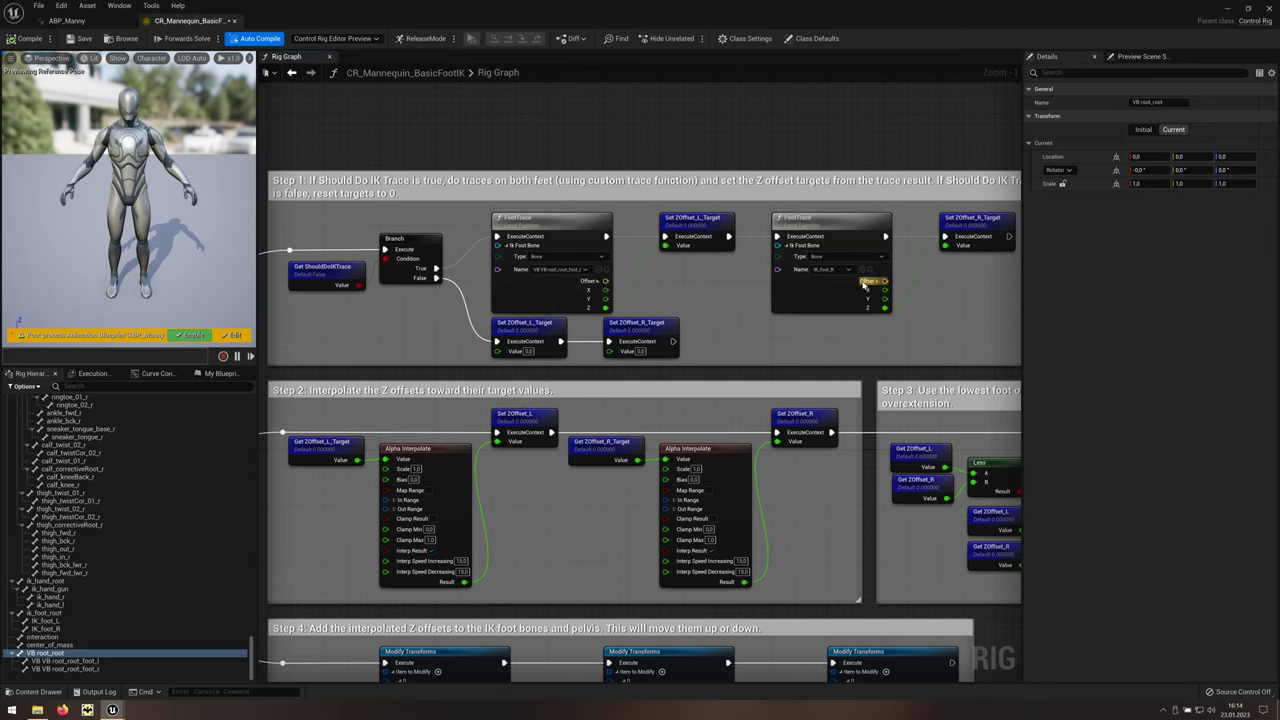
left_click(849, 270)
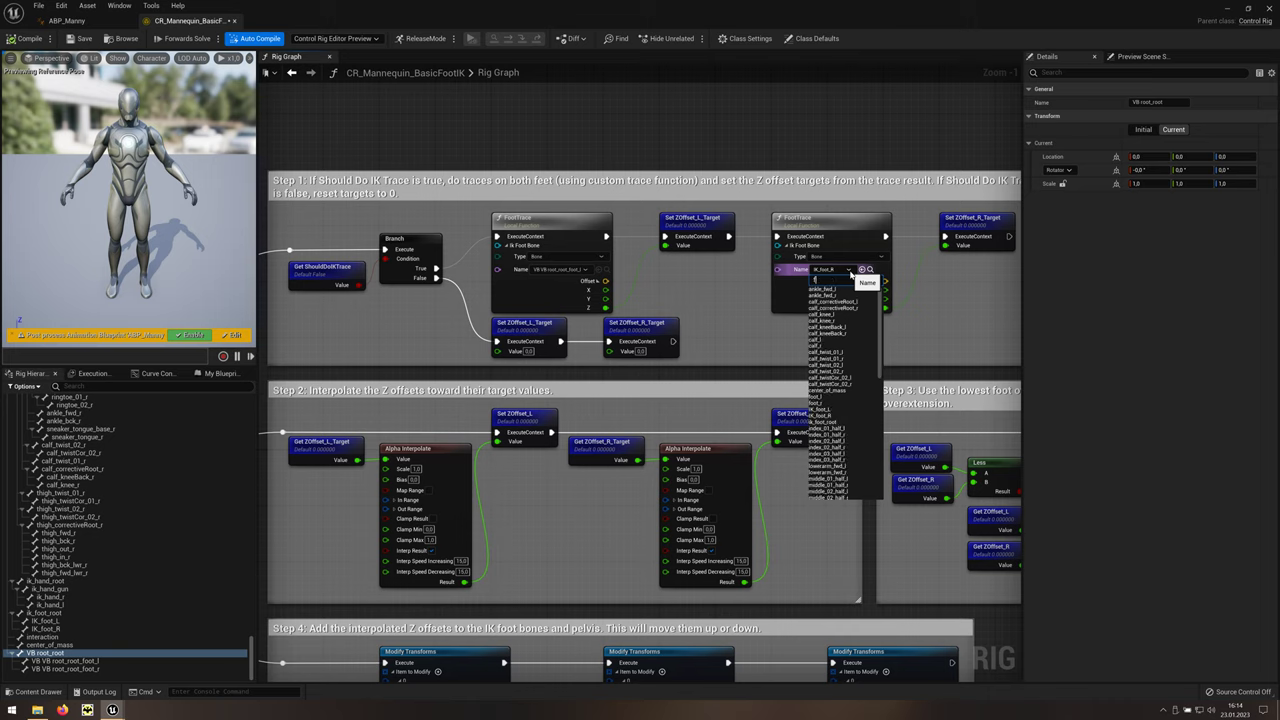
type("foot")
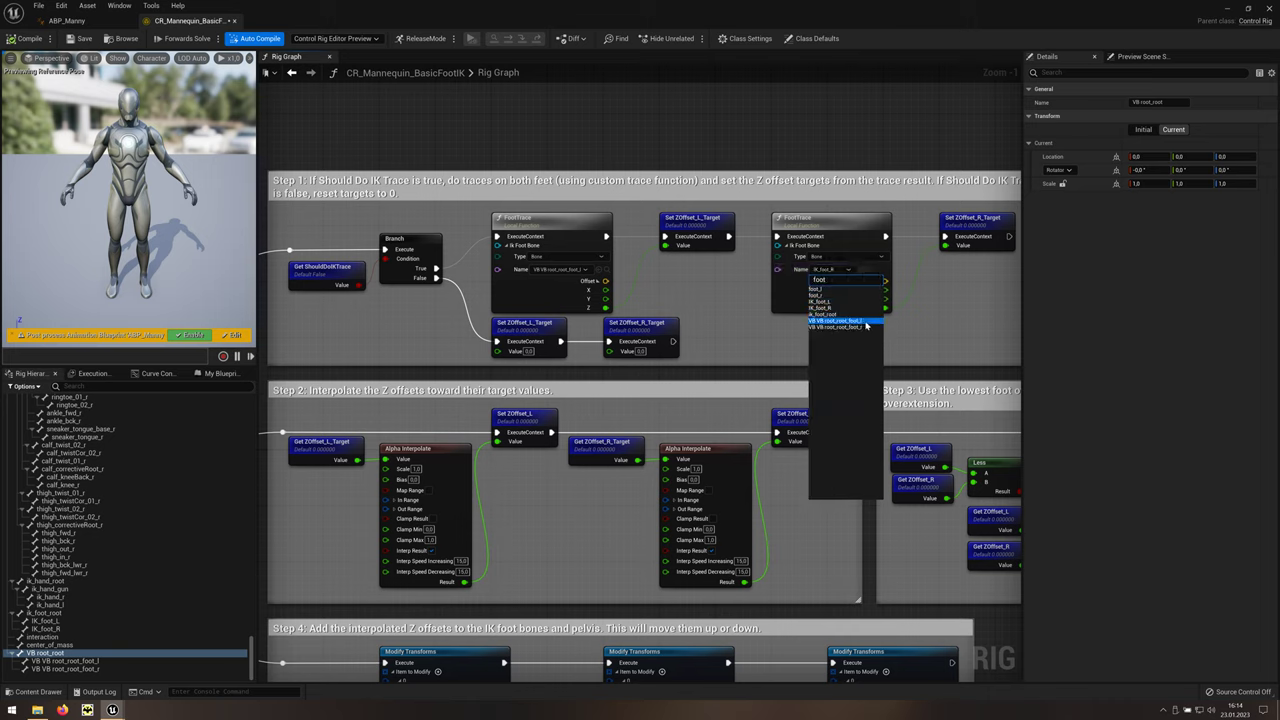
left_click(867, 328)
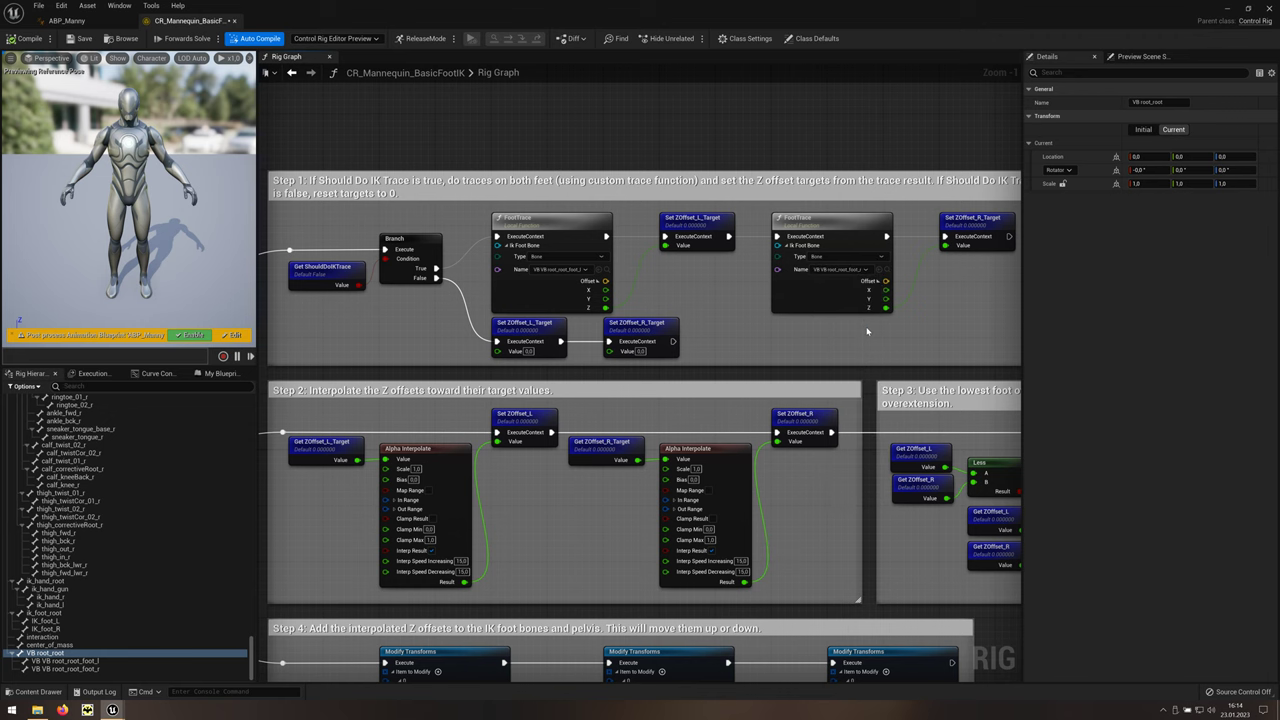
Step: Set the Step 4 left and right Modify Transforms Name fields to VB VB root_root_foot_l and _foot_r
right_click_drag(583, 563, 690, 195)
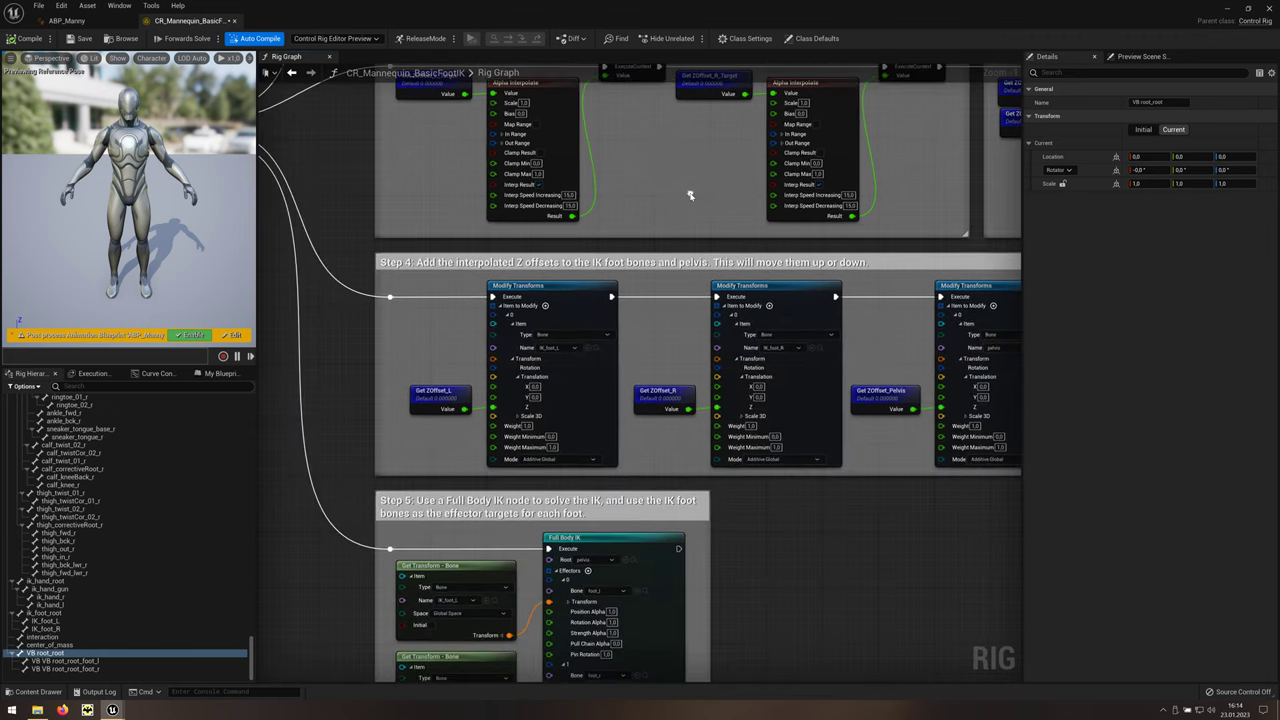
left_click(575, 348)
type("foot")
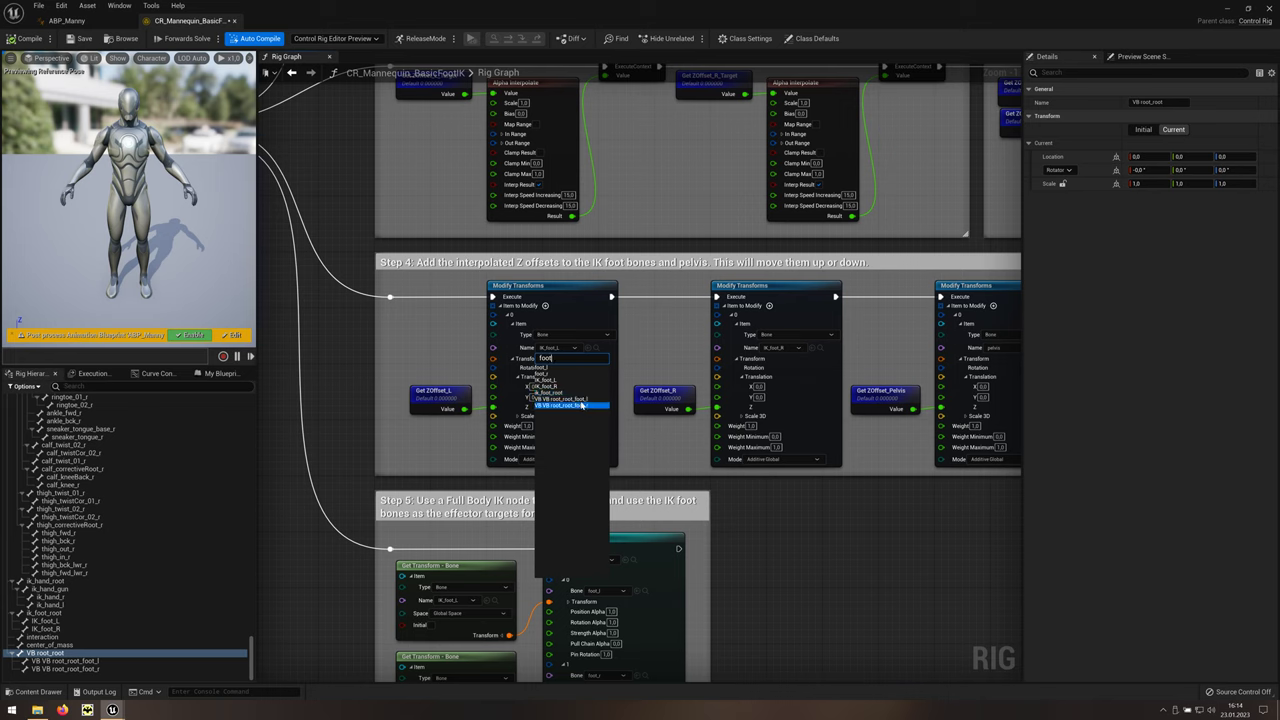
left_click(580, 399)
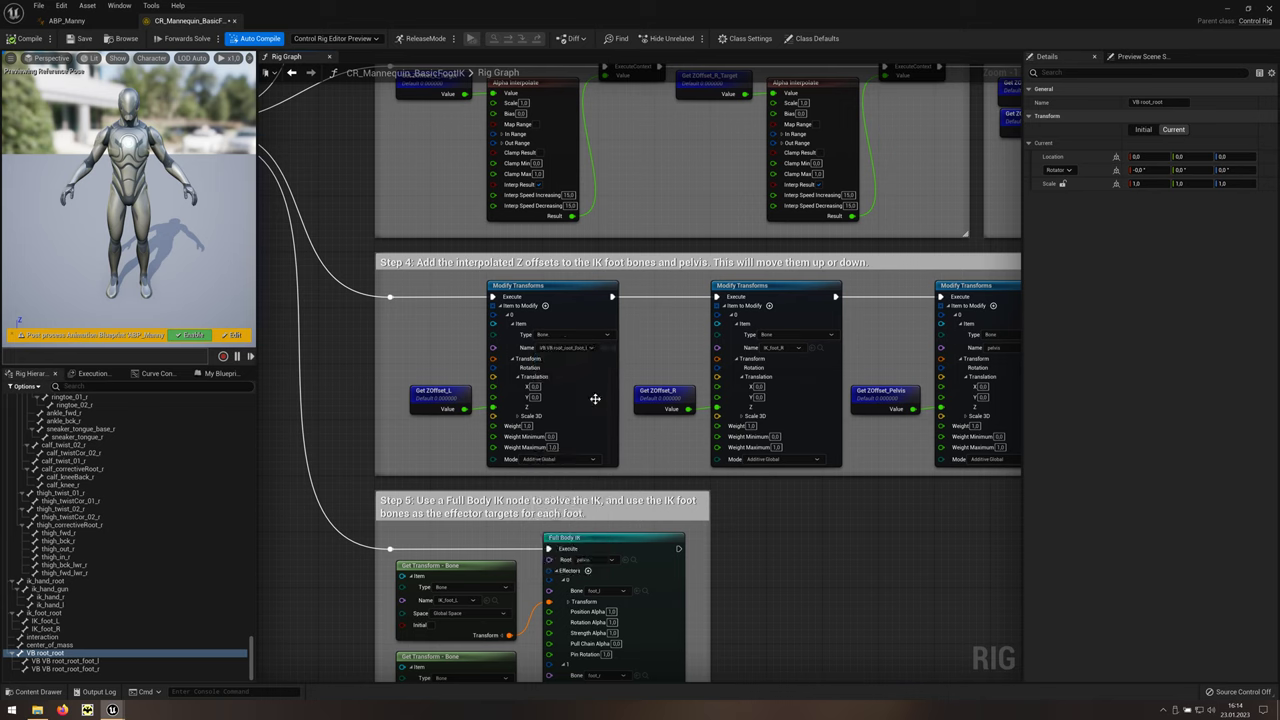
left_click(803, 352)
type("foot")
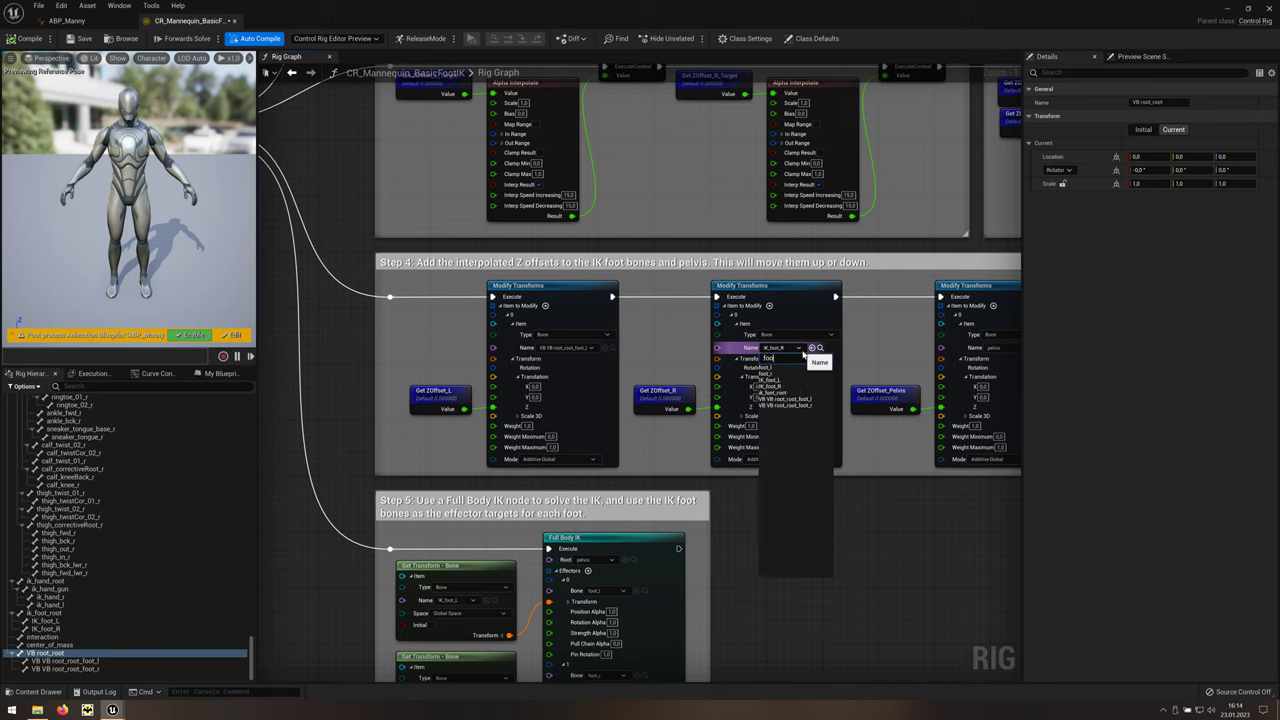
left_click(817, 406)
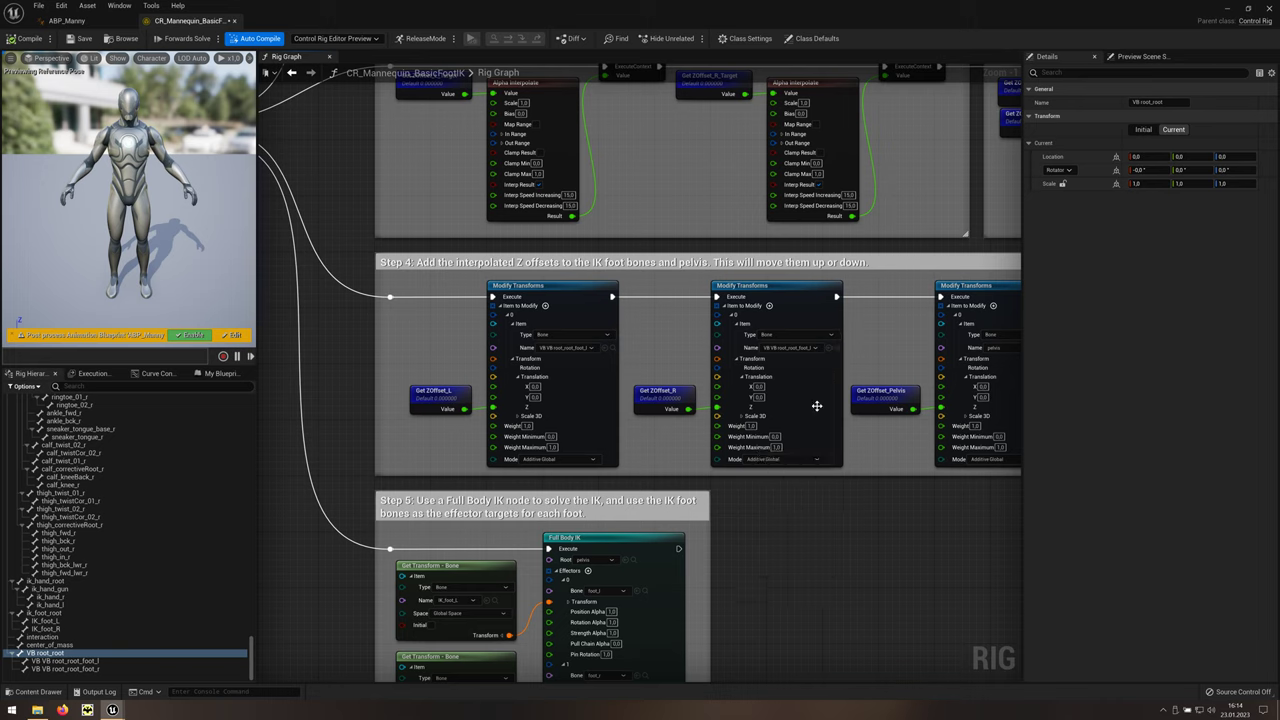
Step: Point the left and right effector Get Transform nodes at VB VB root_root_foot_l and root_root_foot_r, then close Control Rig
right_click_drag(771, 429, 882, 431)
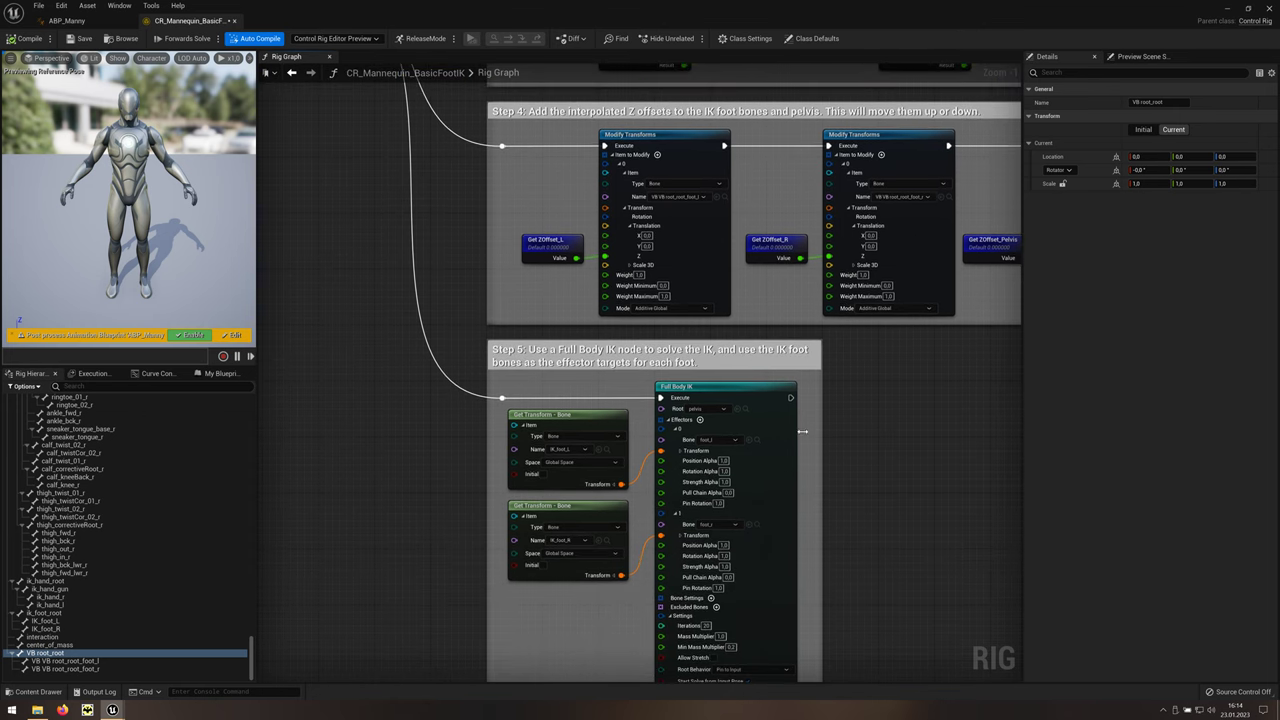
left_click(587, 451)
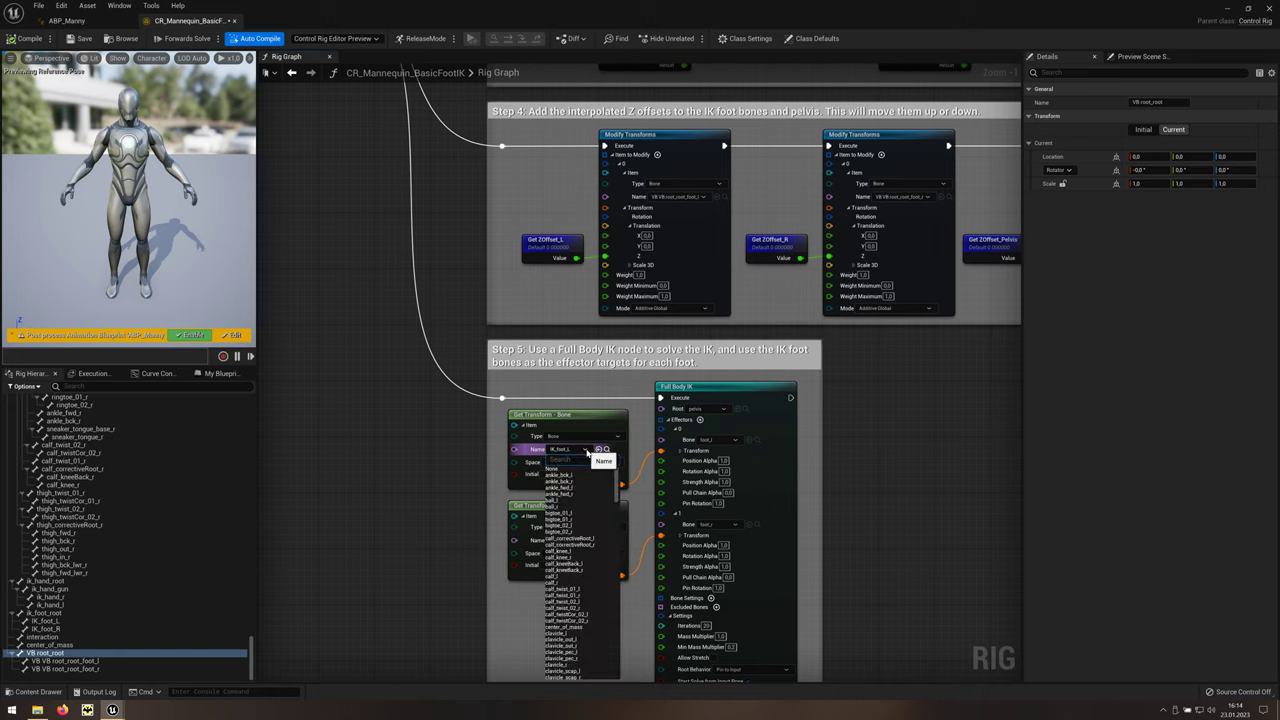
type("foot")
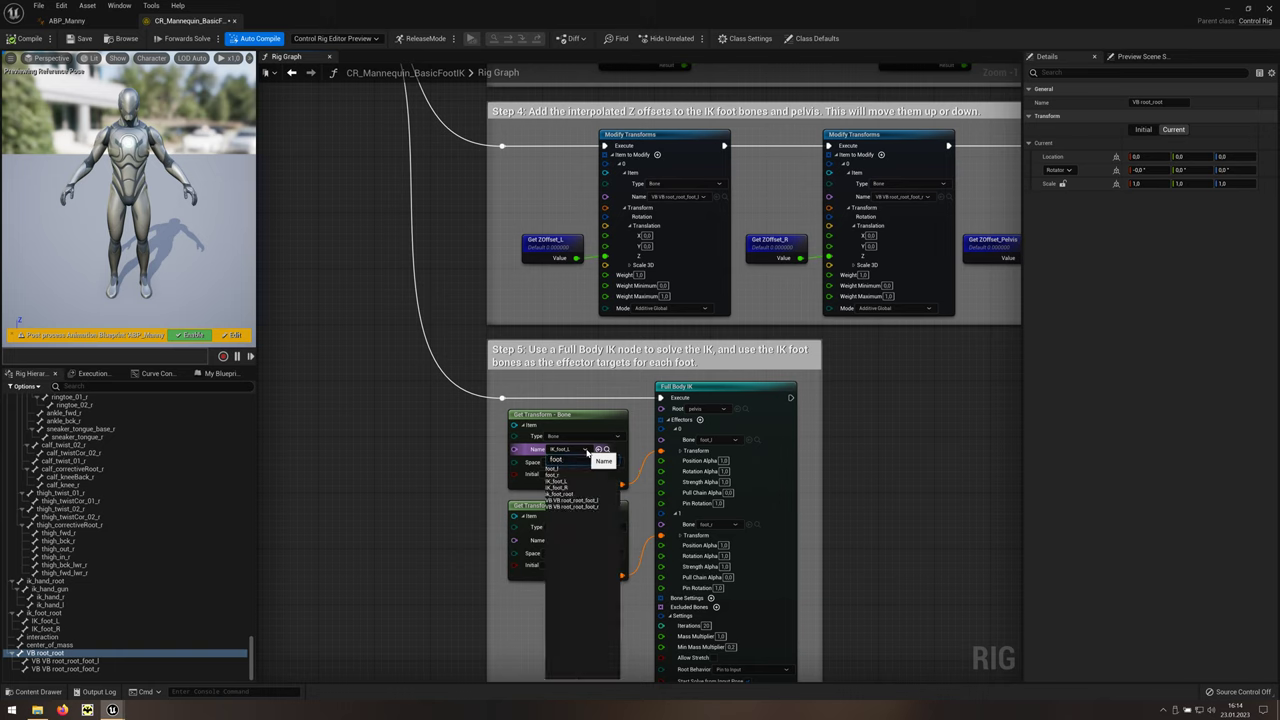
left_click(601, 502)
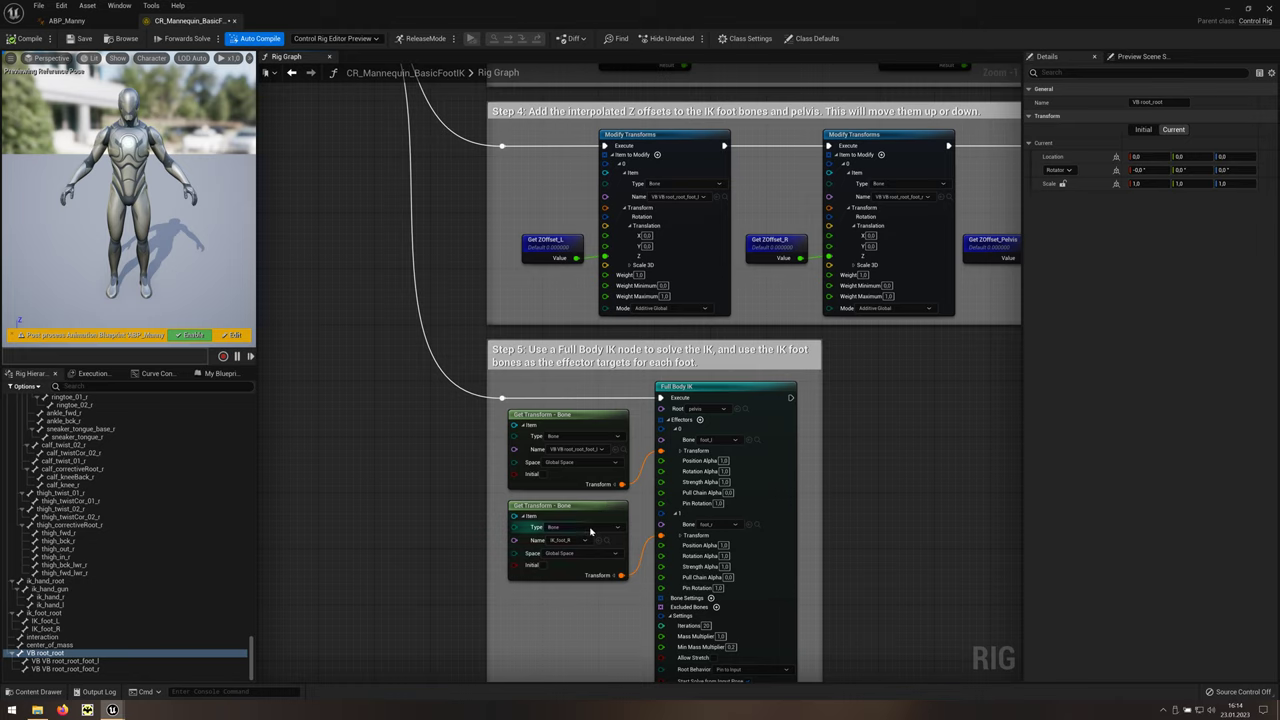
left_click(582, 541)
type("foot")
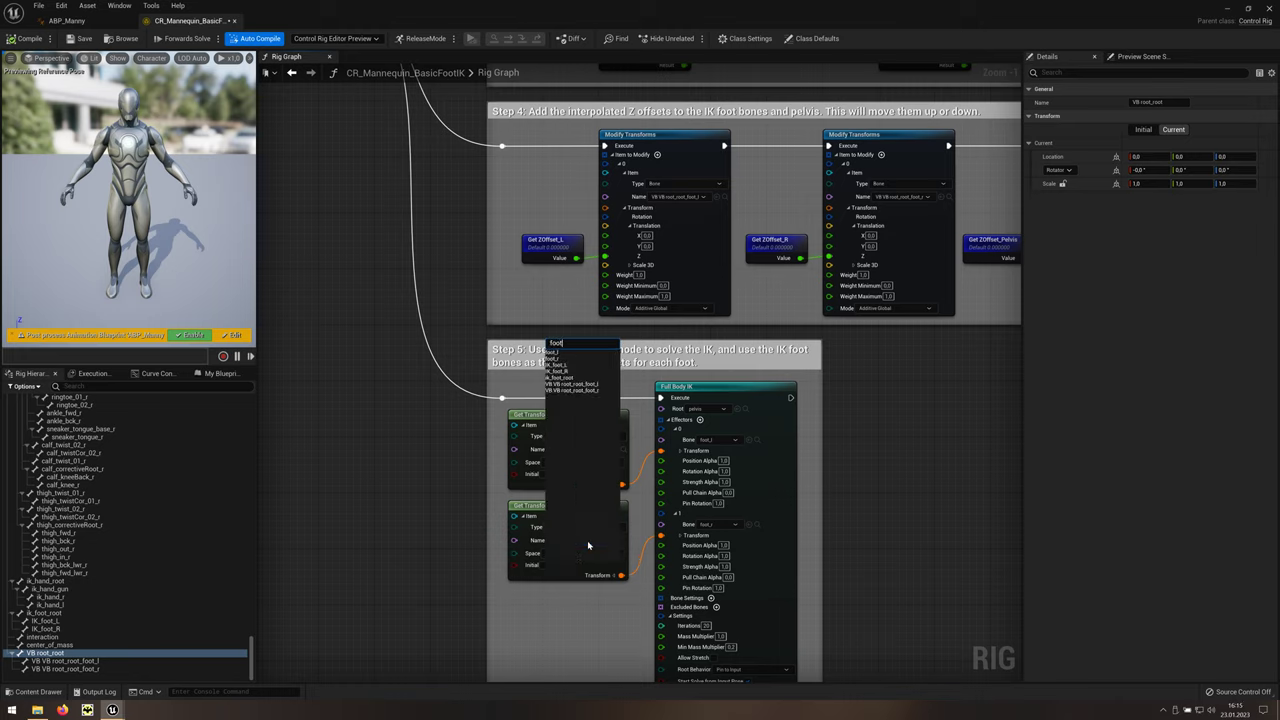
left_click(600, 394)
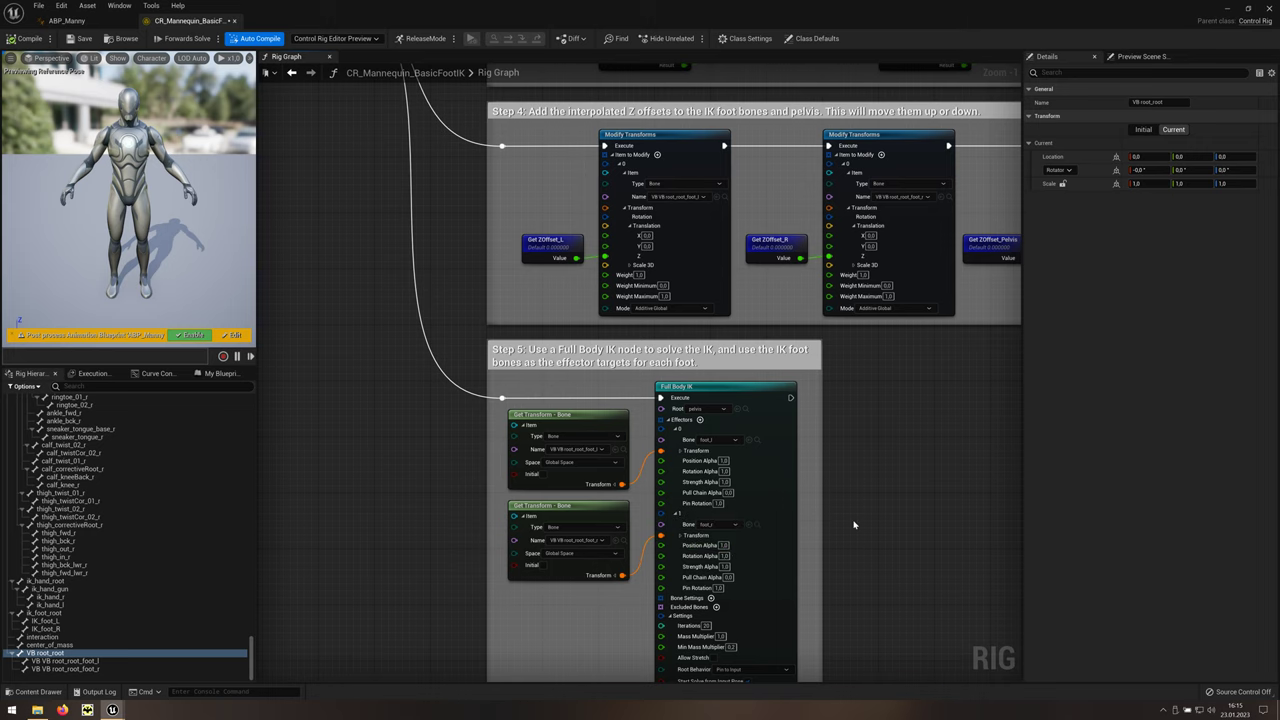
left_click(1269, 10)
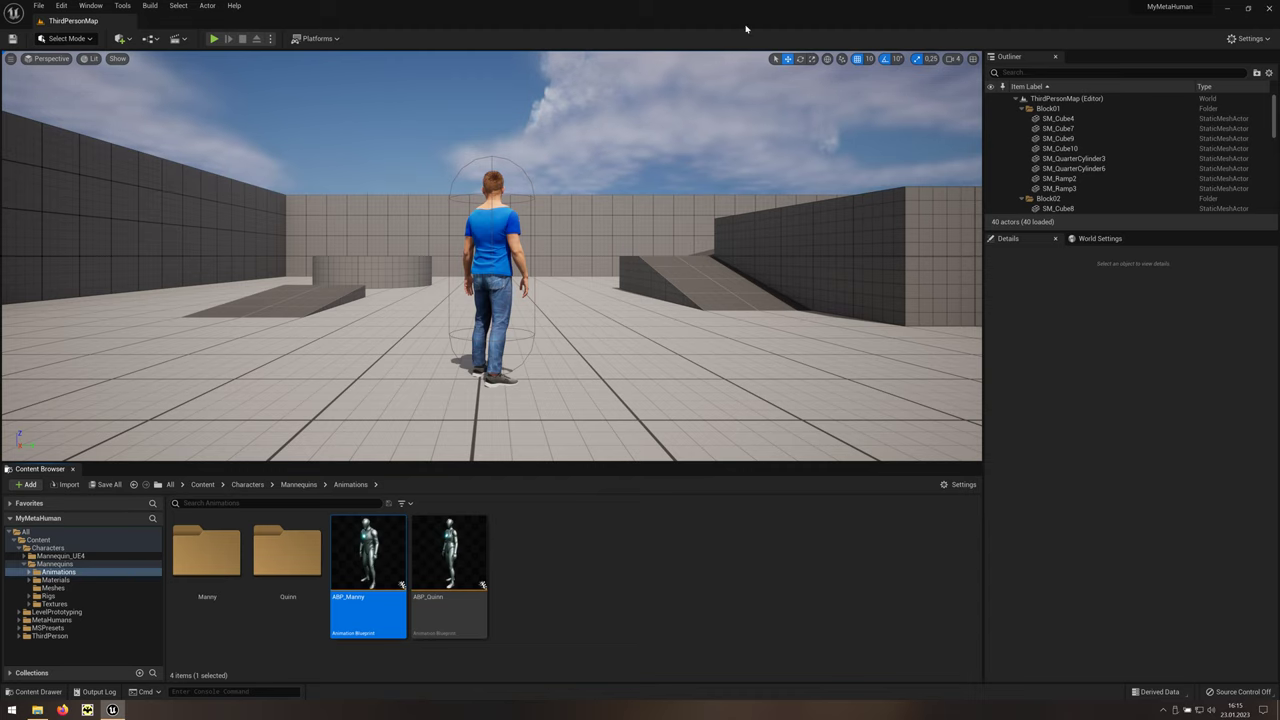
Step: Start Play In Editor and run the character up the ramp onto the raised block
left_click(214, 38)
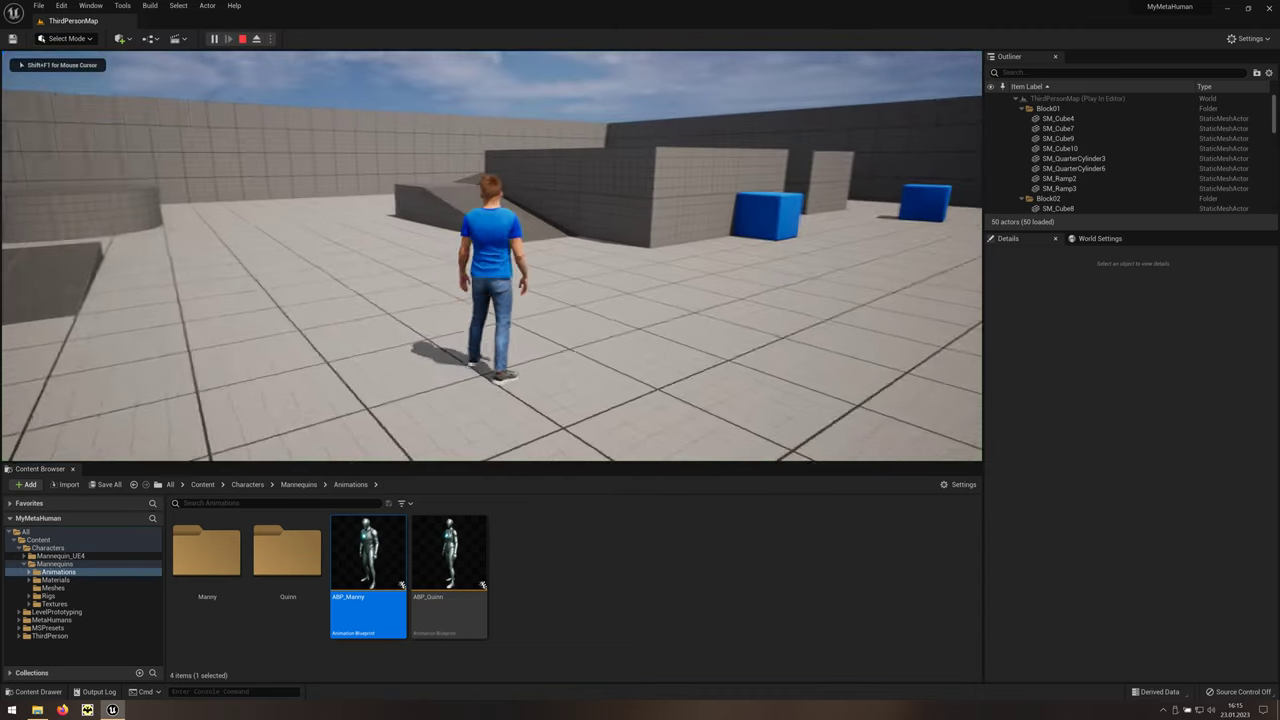
key("w")
key("w")
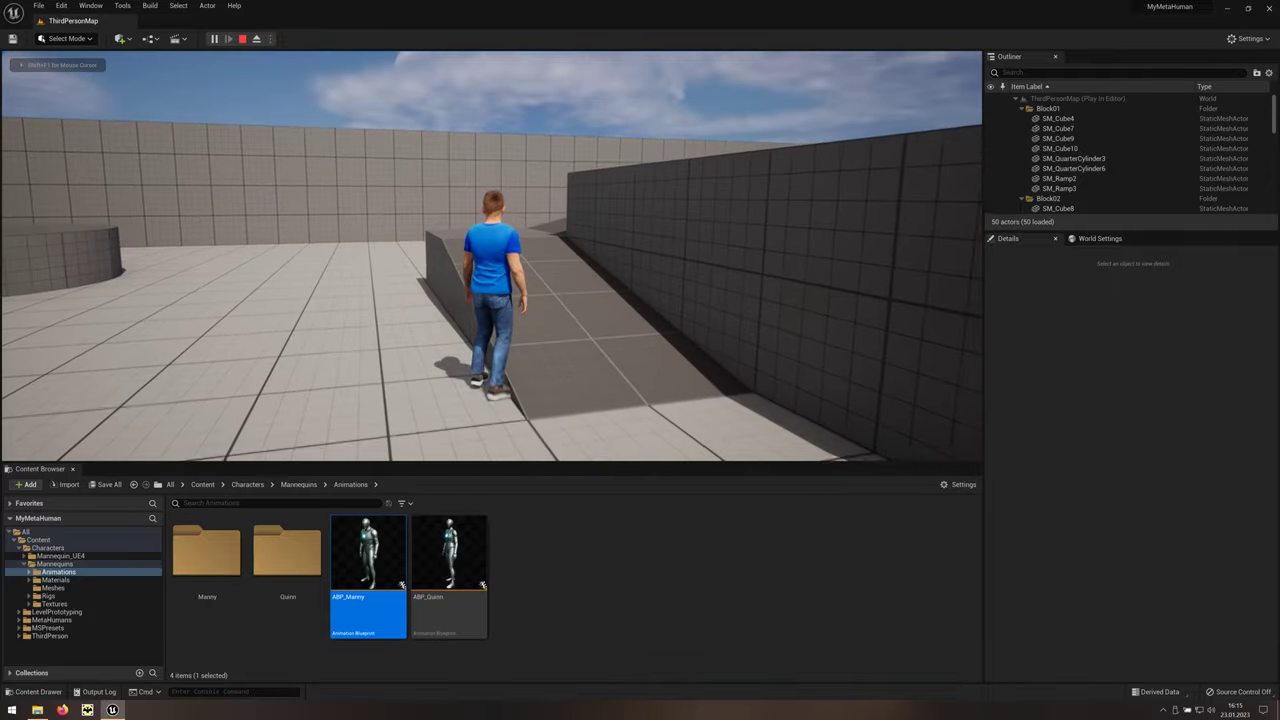
key("w")
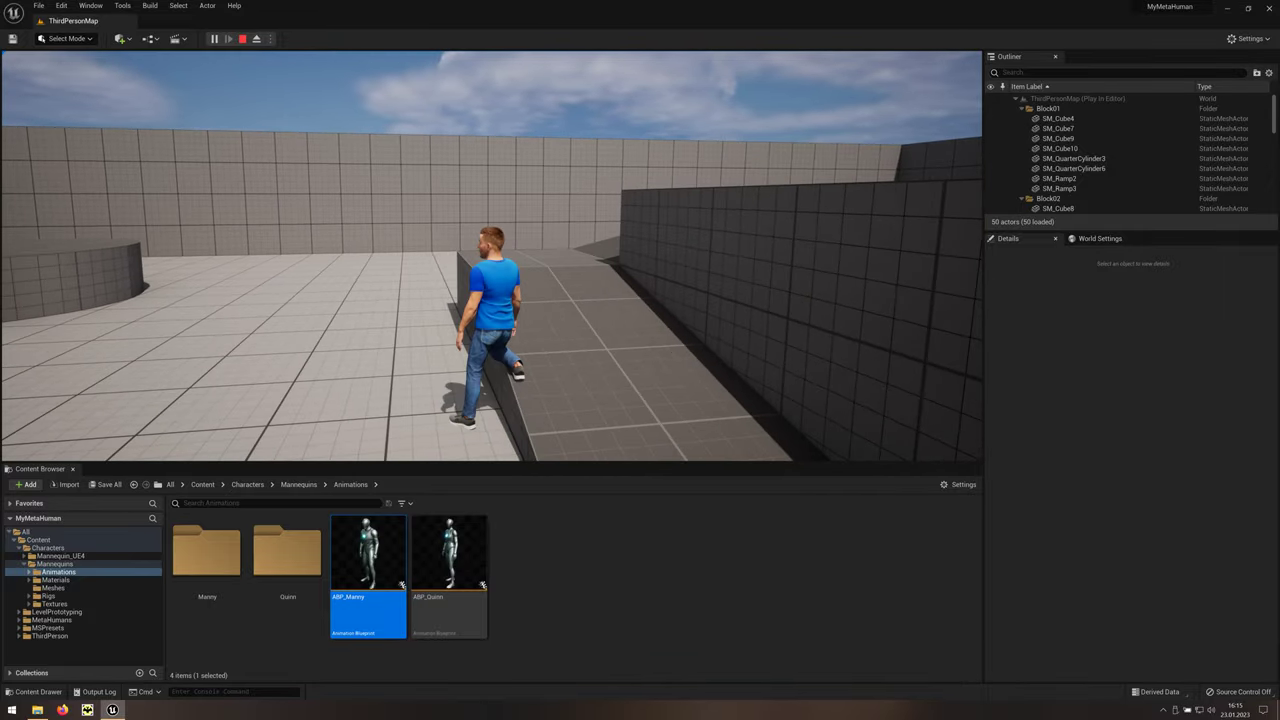
key("w")
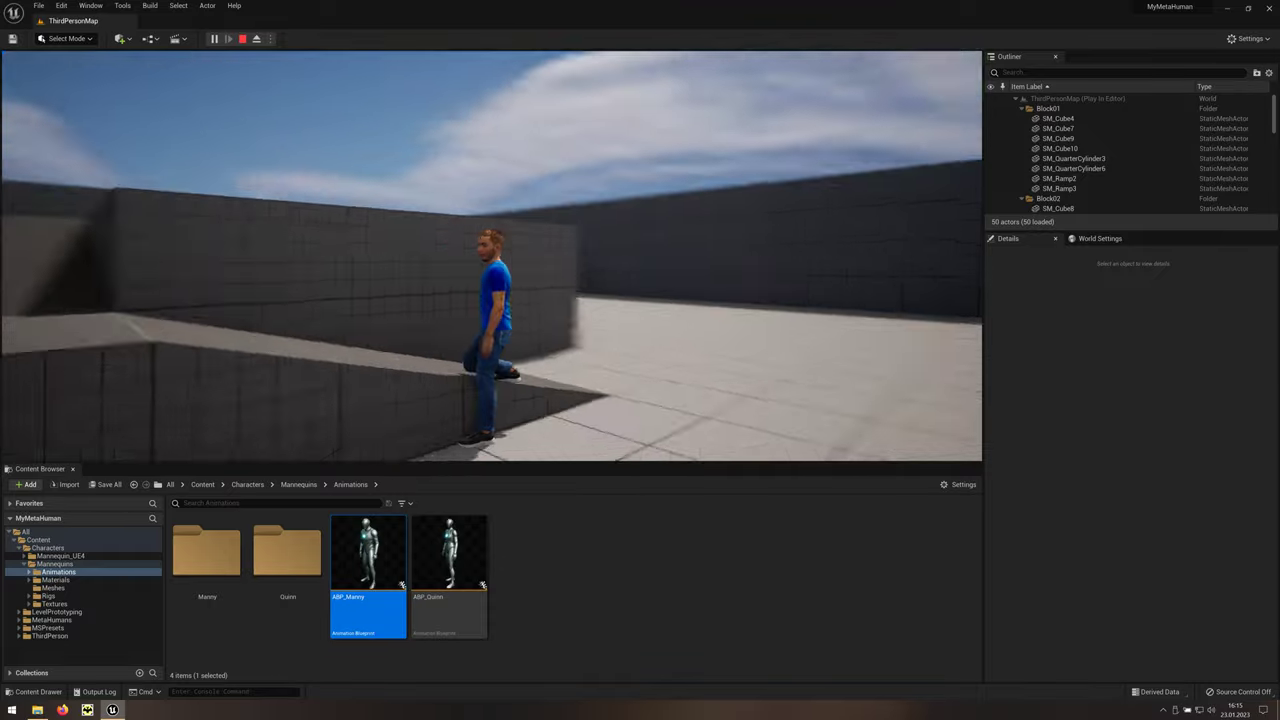
key("w")
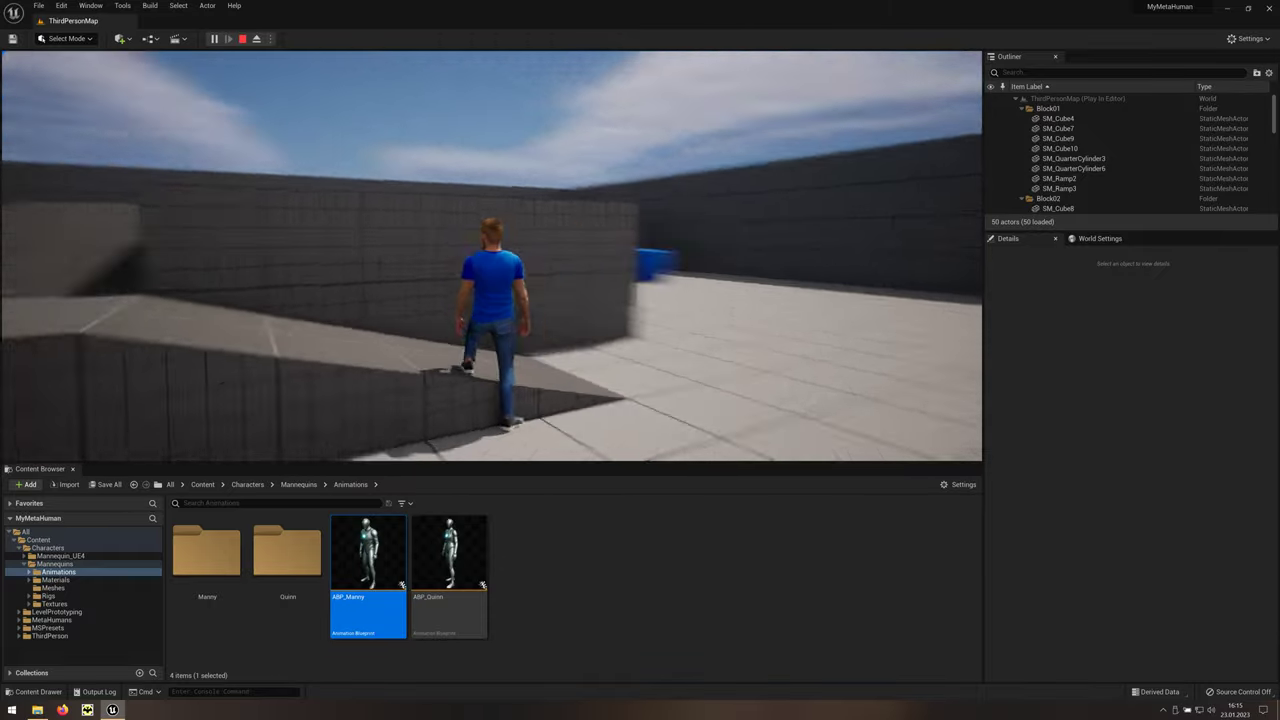
key("w")
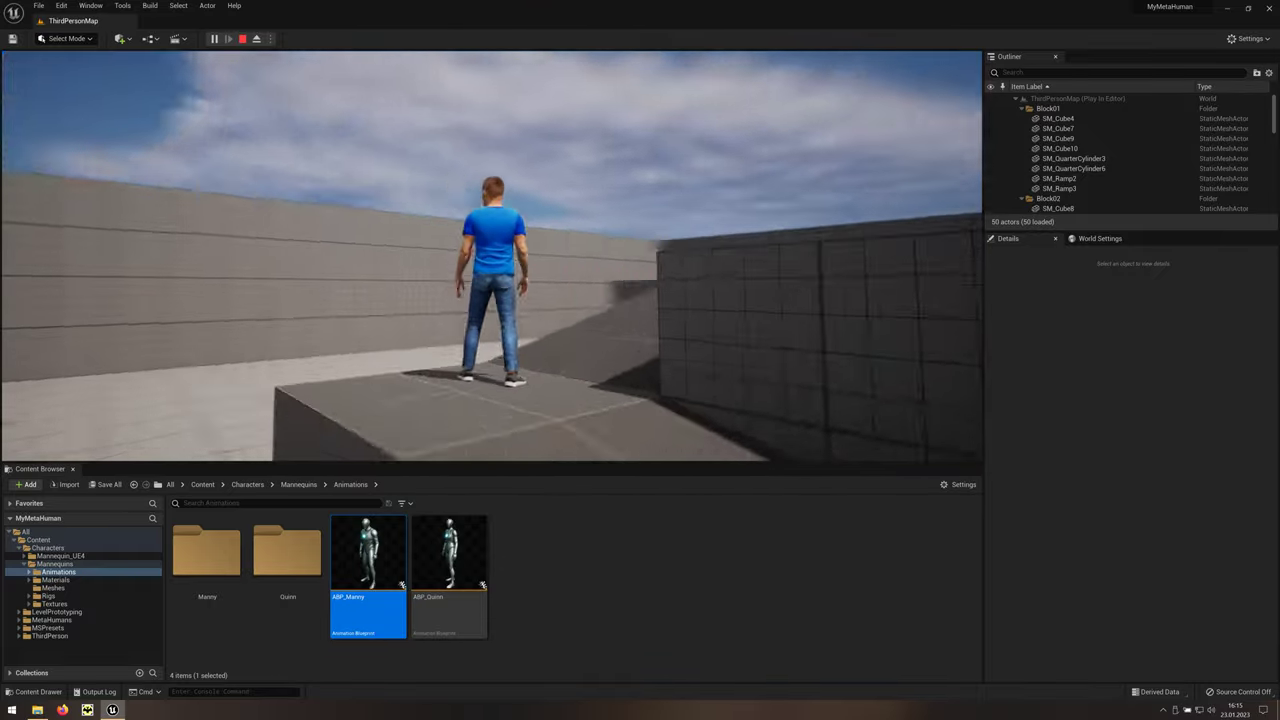
key("w")
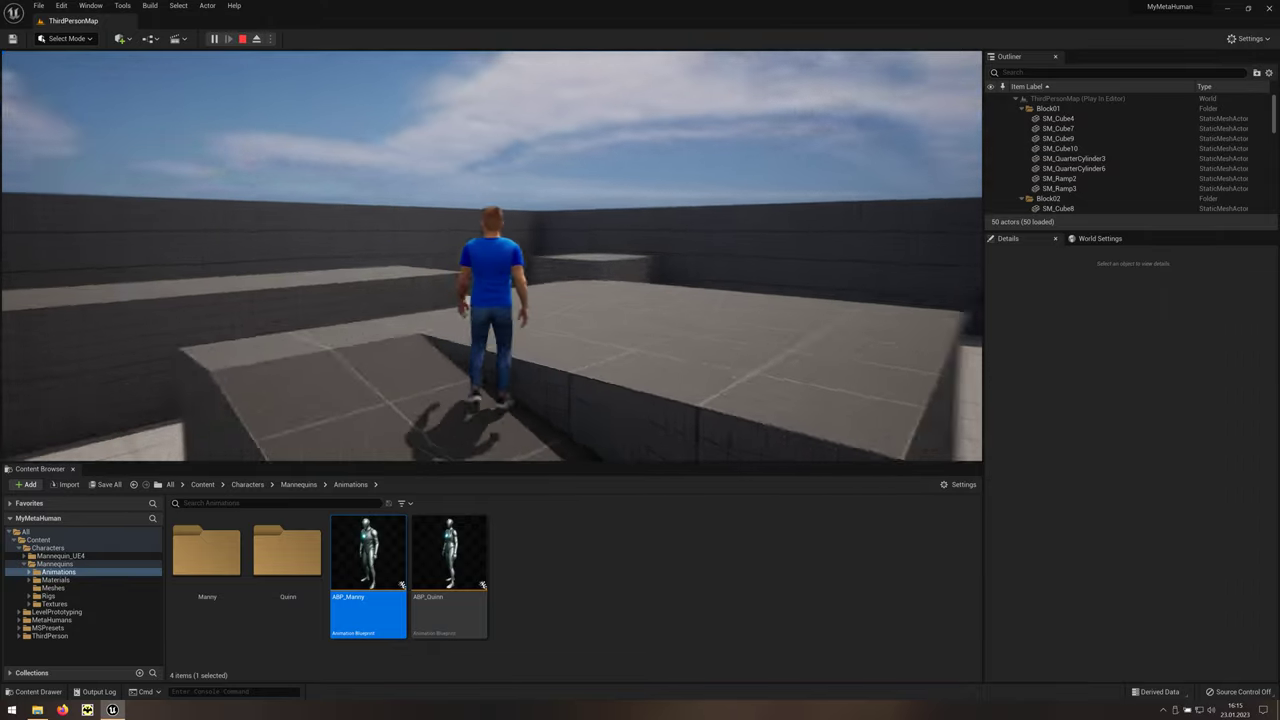
Step: Walk the character across the block, step down its edge, and climb back along the ramp
key("a")
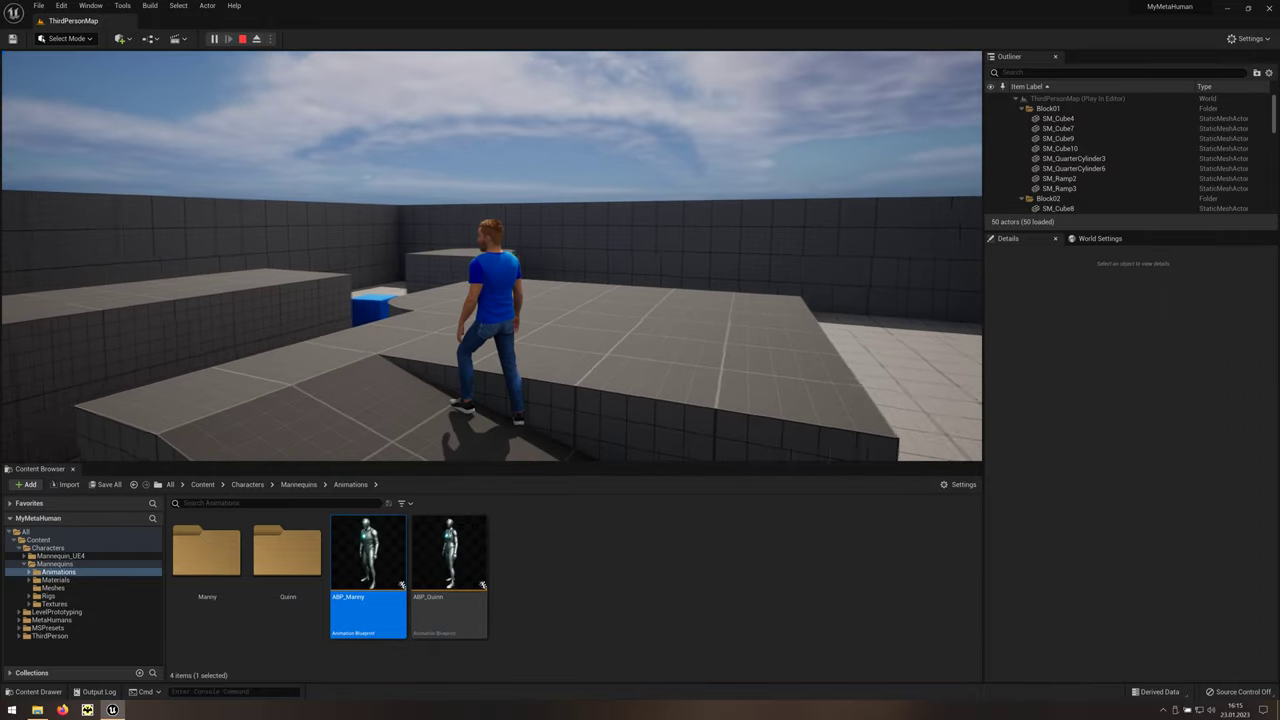
key("w")
key("a")
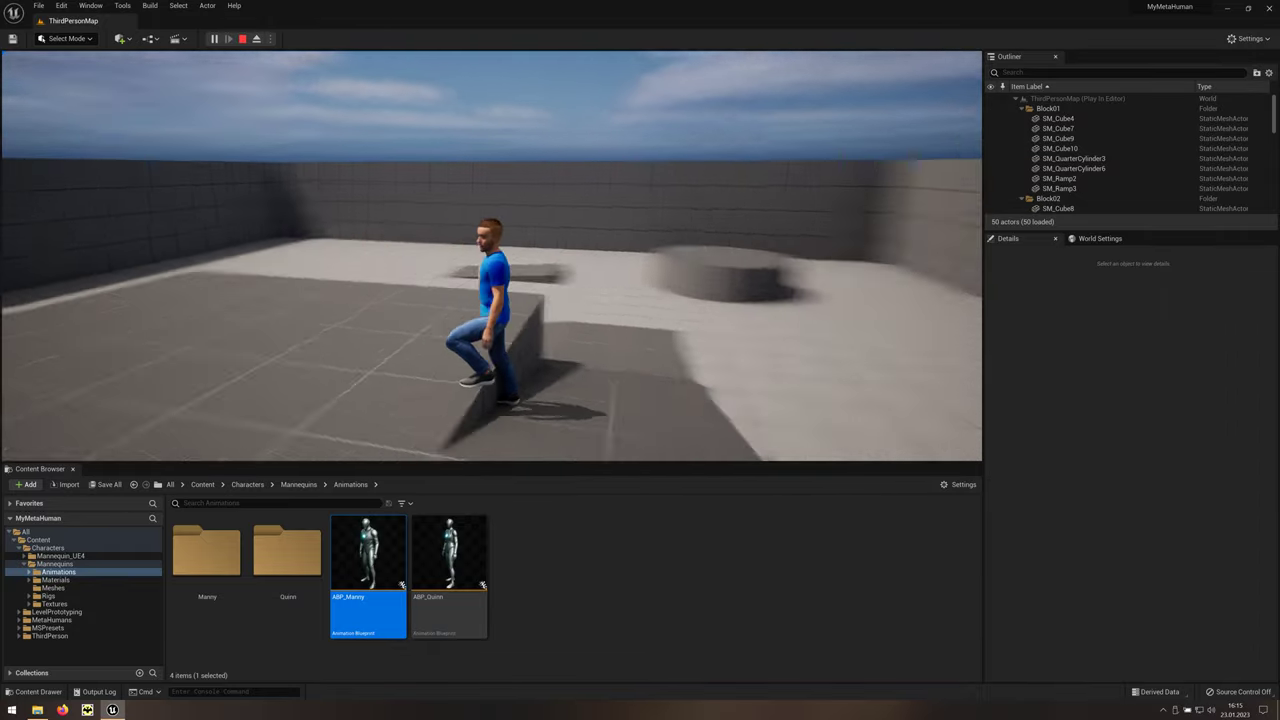
key("s")
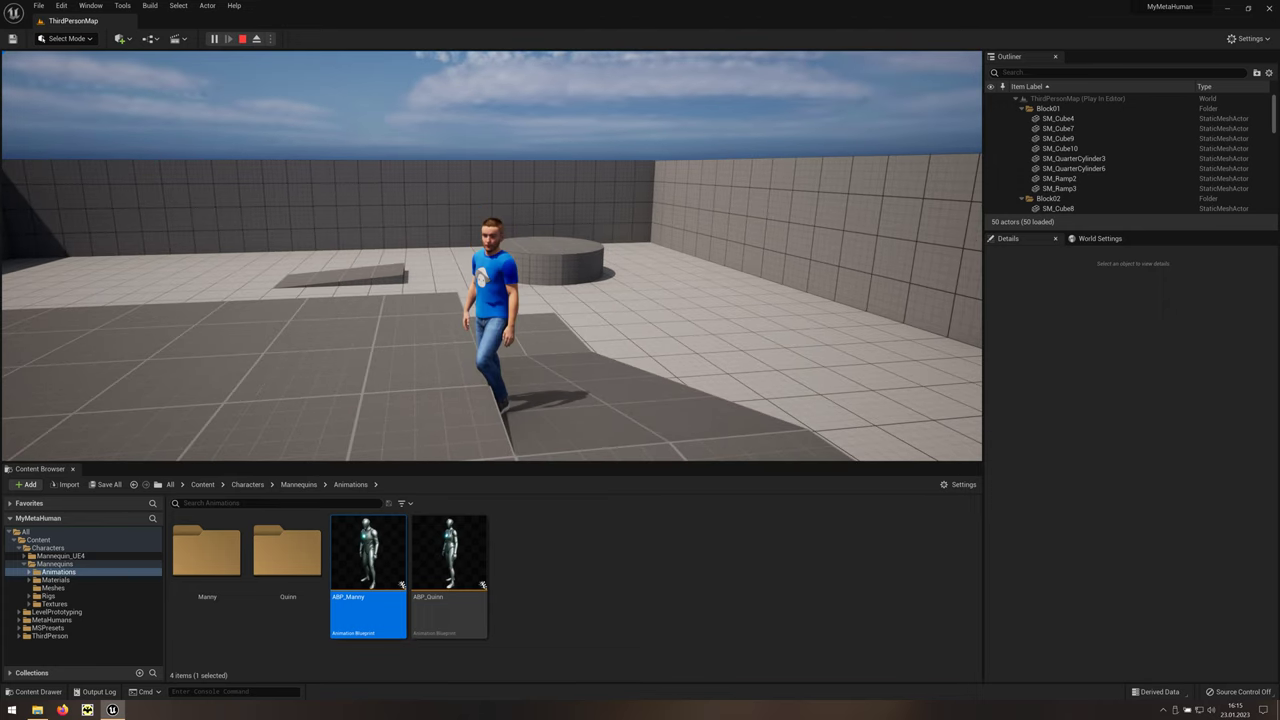
key("a")
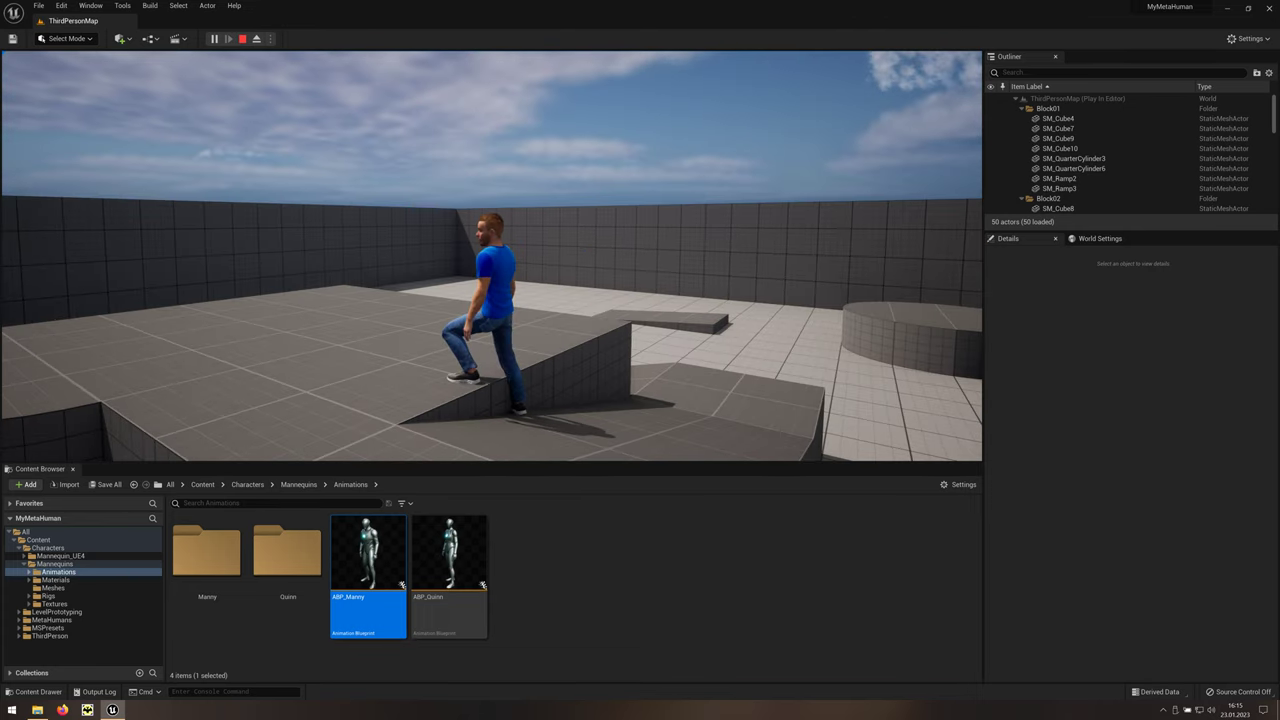
key("s")
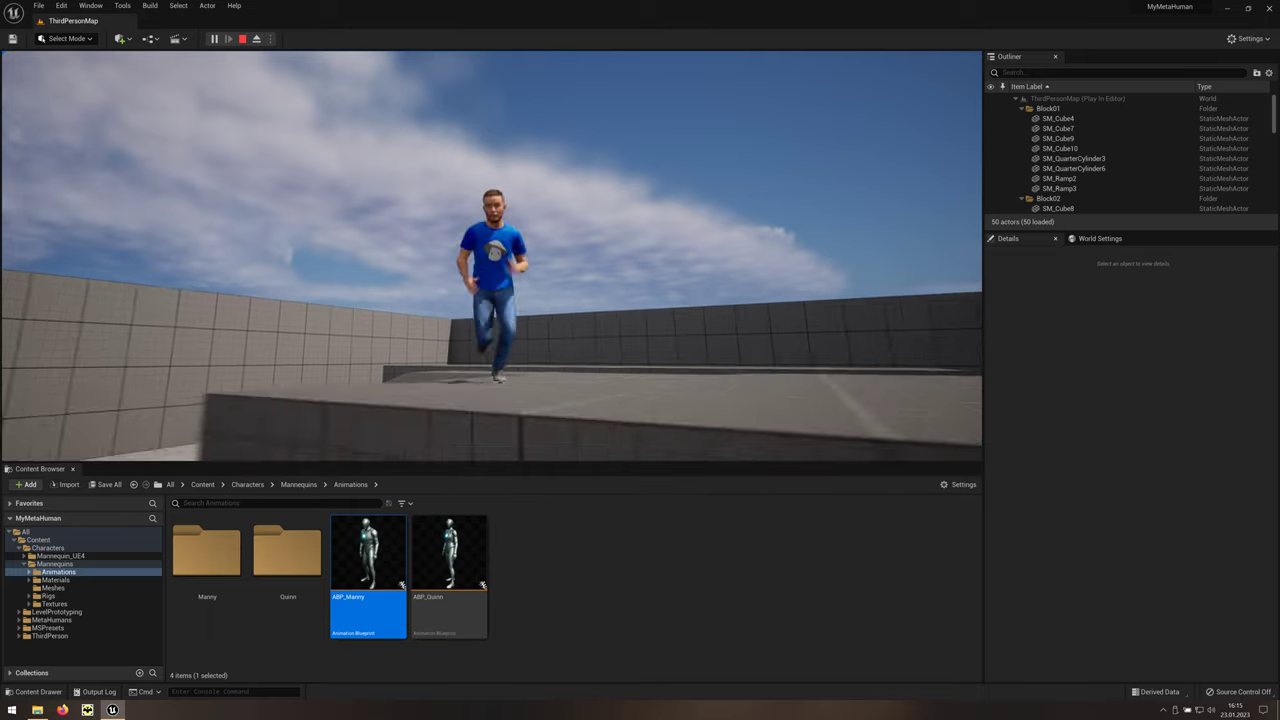